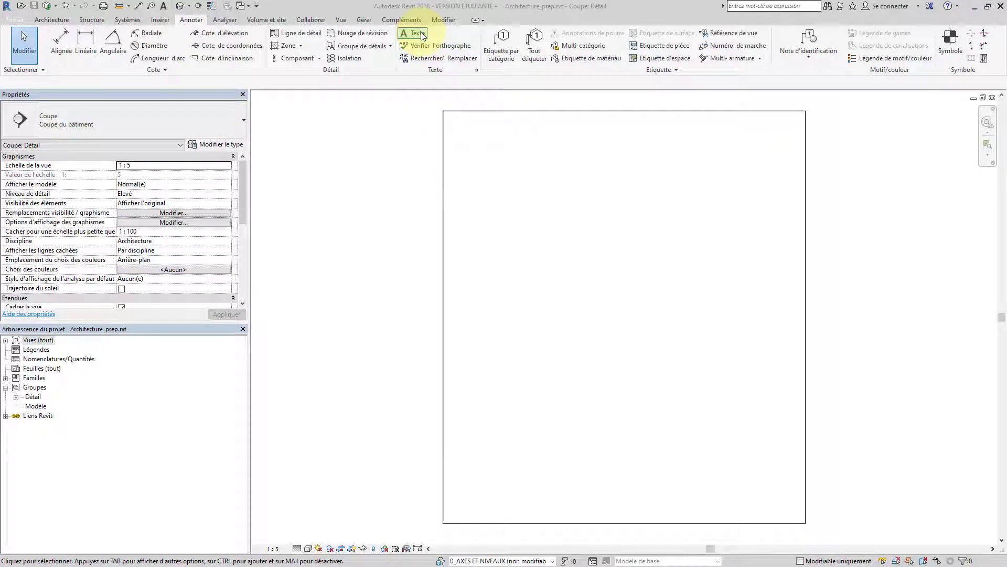
# Place a text note without a leader reading "asdasda" in the upper-left area of the detail view
pyautogui.press('t')
pyautogui.press('x')
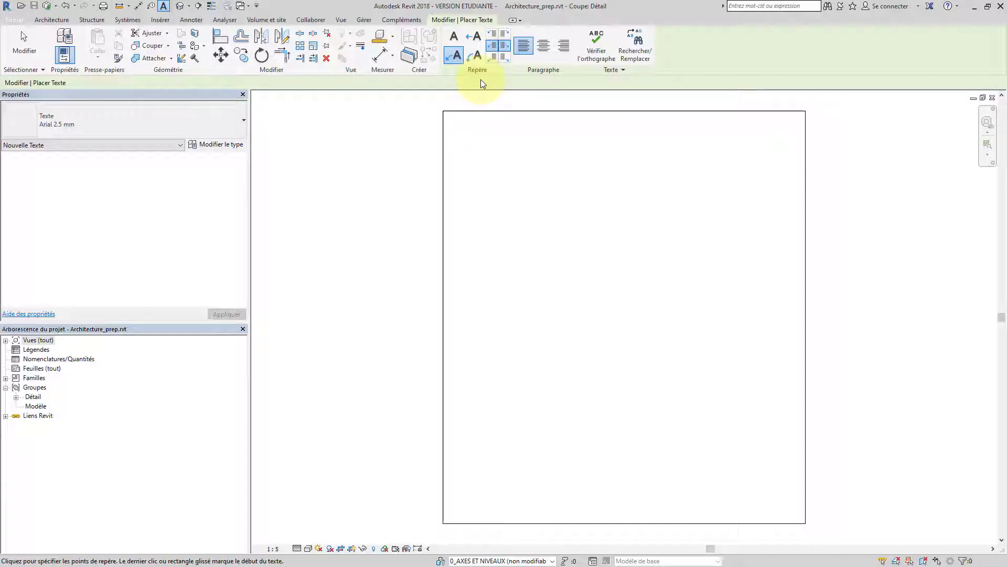
pyautogui.click(454, 36)
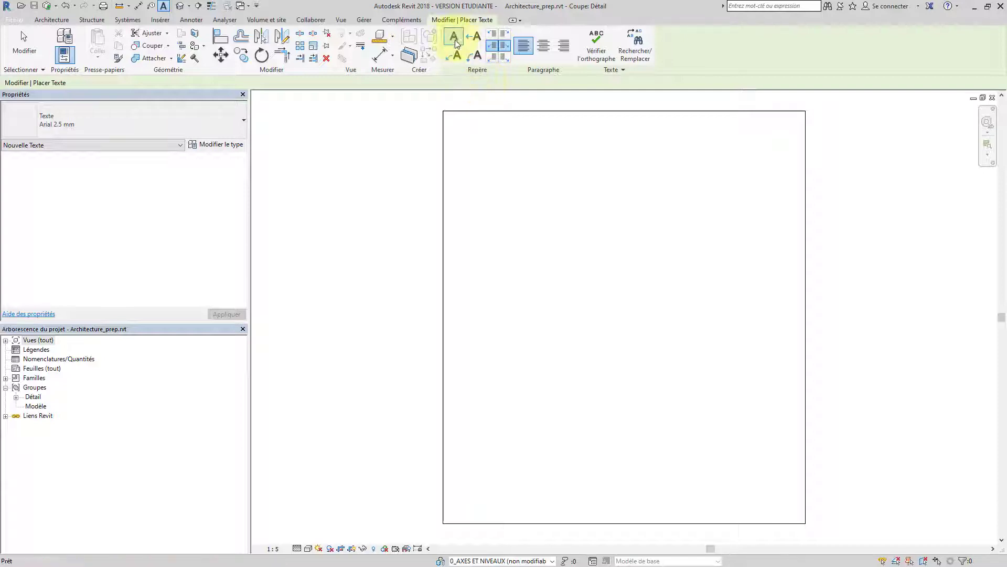
pyautogui.click(503, 217)
pyautogui.write('asdasda')
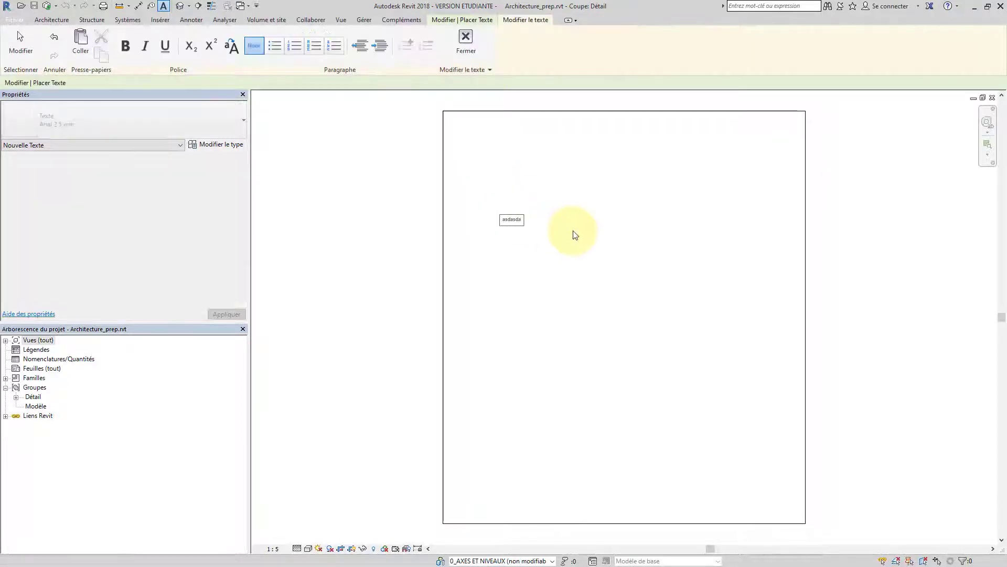
pyautogui.click(573, 231)
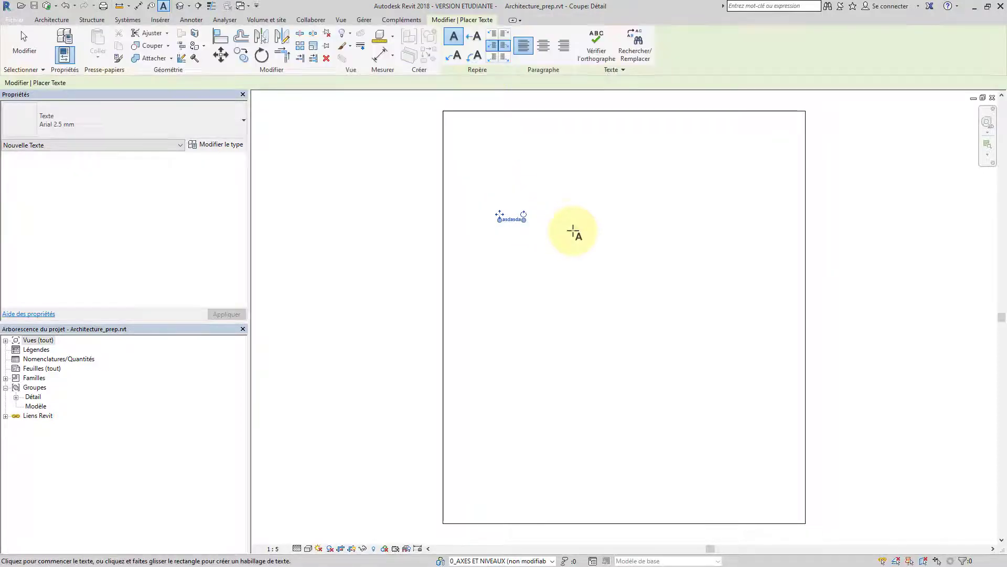
# Add a text note reading "asdadas" with a horizontal one-segment leader just below the first note
pyautogui.click(476, 41)
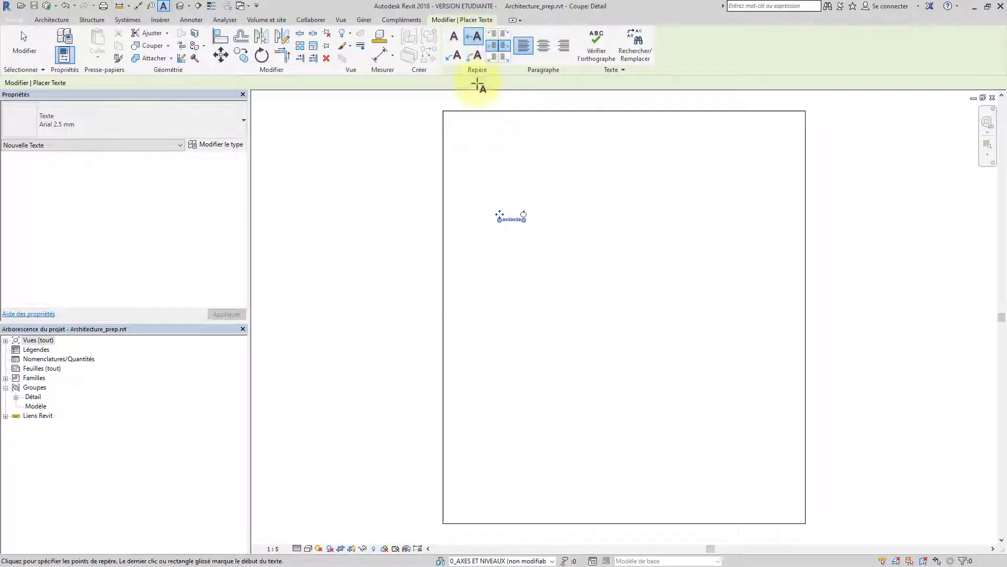
pyautogui.click(489, 245)
pyautogui.click(558, 245)
pyautogui.write('asdadas')
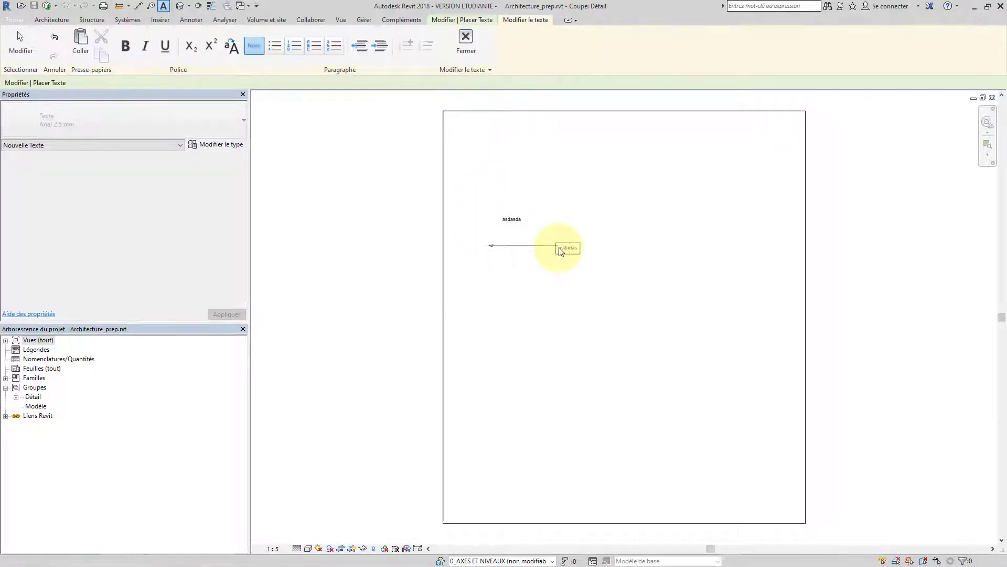
pyautogui.click(573, 216)
# Add a text note reading "asdasd" with a two-segment leader below the straight-leader note
pyautogui.click(455, 55)
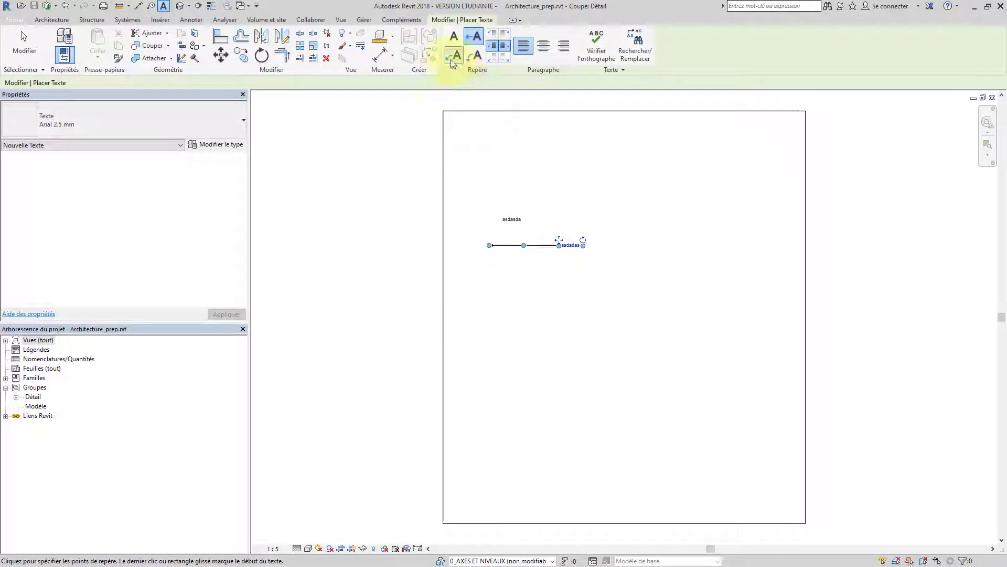
pyautogui.click(489, 265)
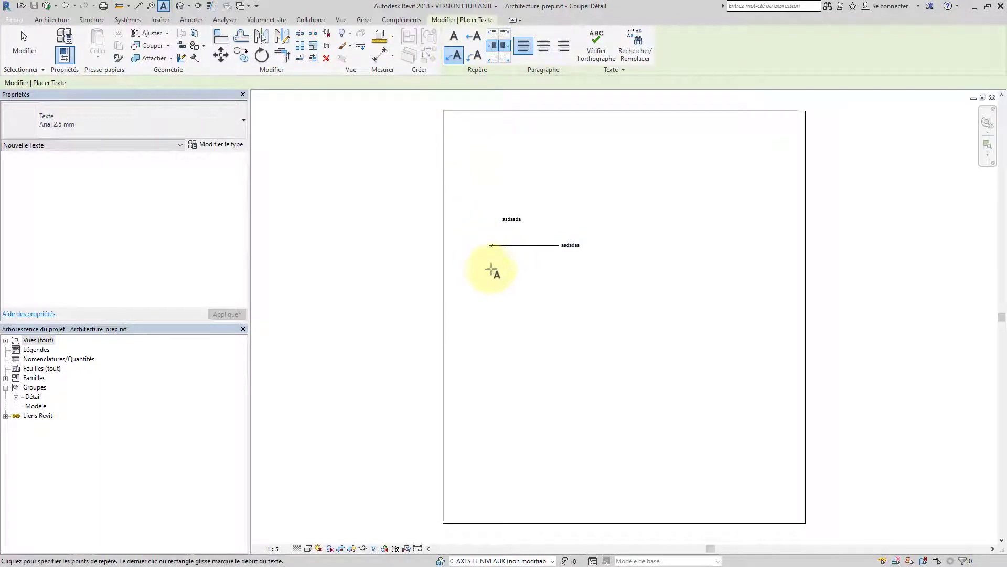
pyautogui.click(520, 311)
pyautogui.click(558, 312)
pyautogui.write('asdasd')
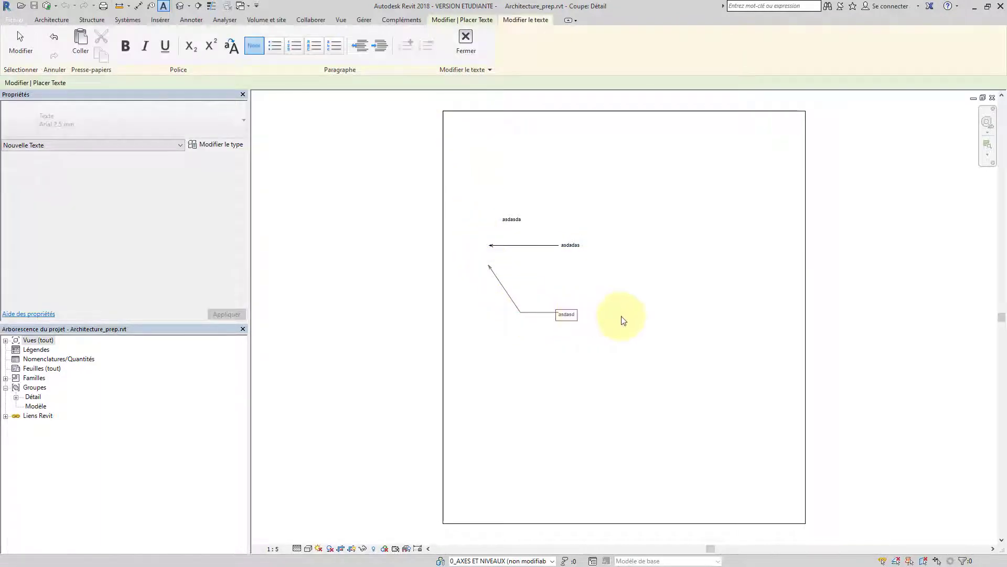
pyautogui.click(622, 317)
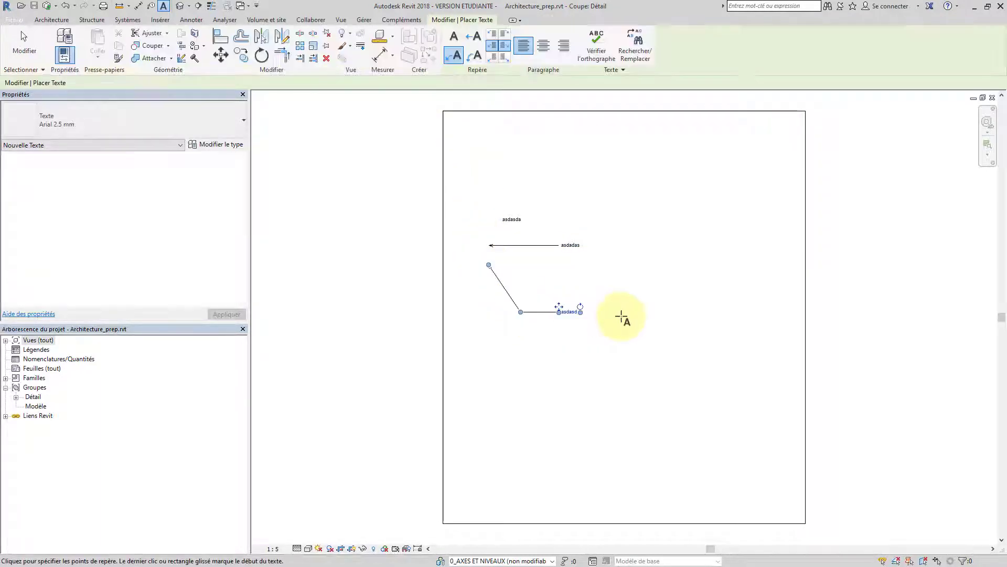
# Add a text note reading "asdasdasd" with a curved leader below the two-segment leader note
pyautogui.click(474, 55)
pyautogui.click(492, 366)
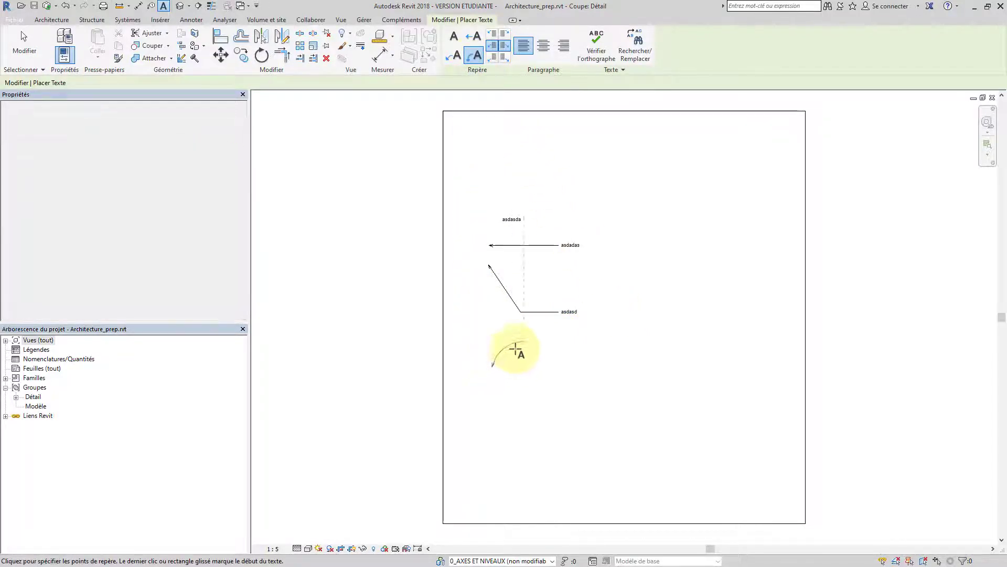
pyautogui.click(527, 340)
pyautogui.write('asdasdasd')
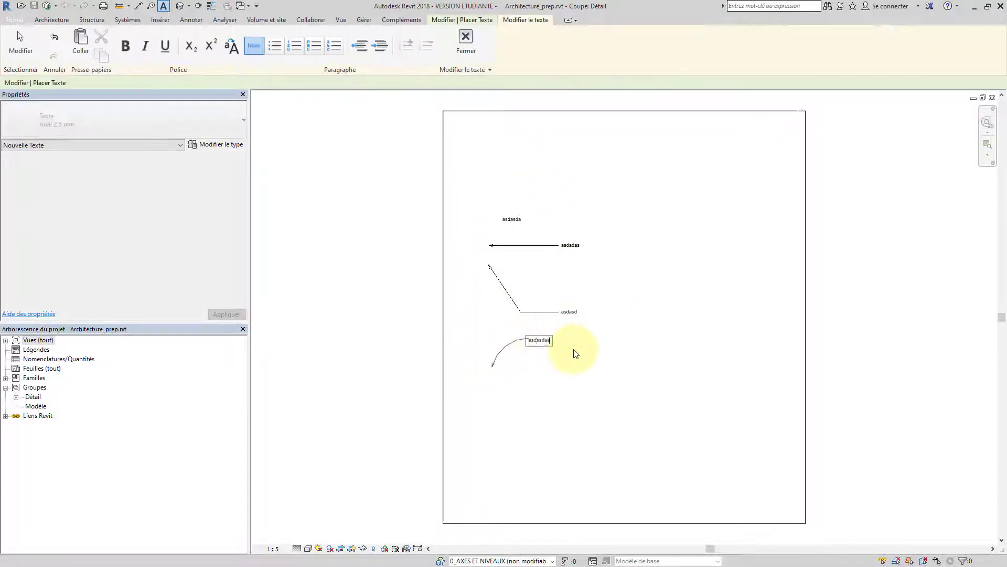
pyautogui.click(603, 351)
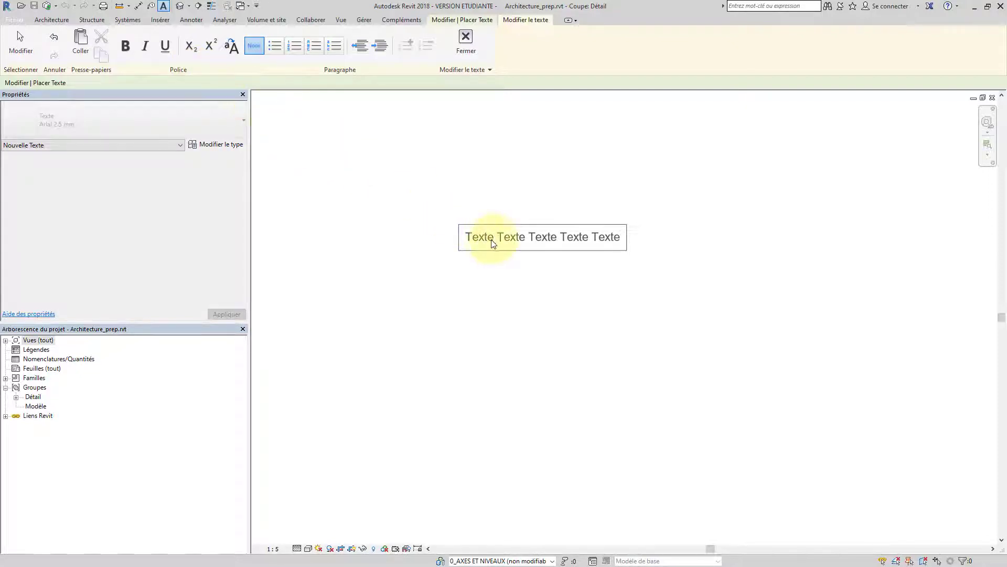
# Make the first word of the text line bold, the second italic and the third underlined
pyautogui.moveTo(493, 241); pyautogui.dragTo(464, 239)
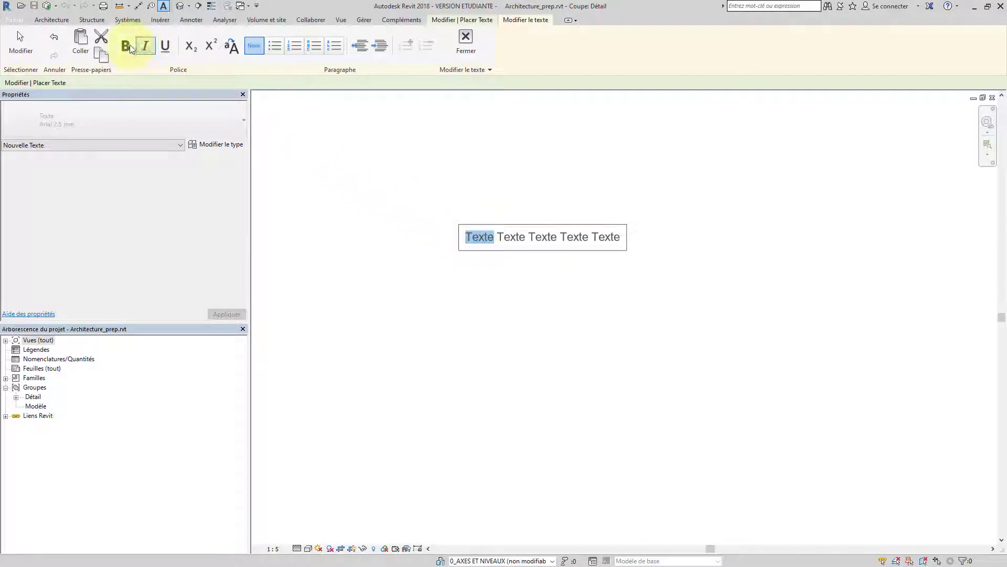
pyautogui.click(126, 46)
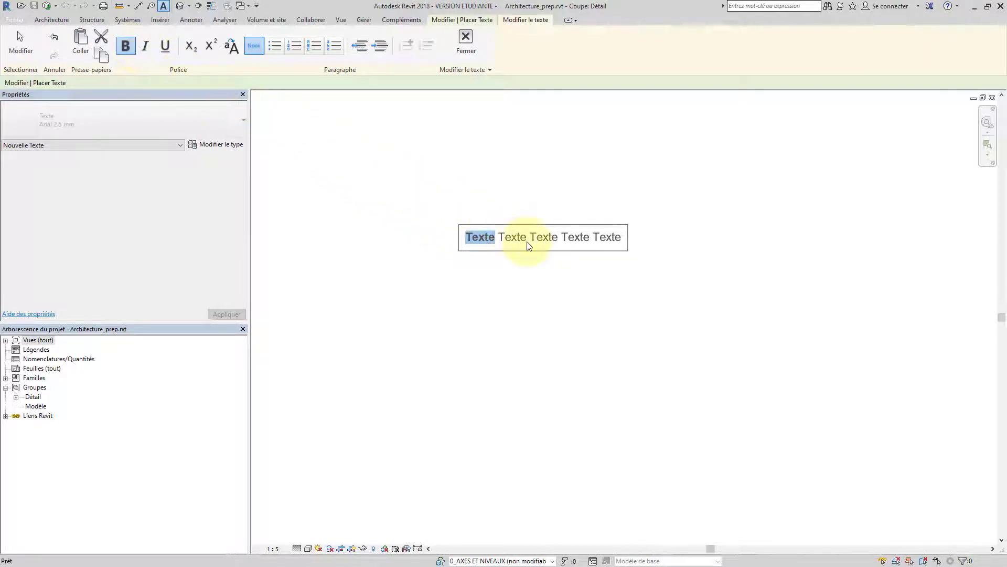
pyautogui.moveTo(529, 246); pyautogui.dragTo(497, 243)
pyautogui.click(145, 46)
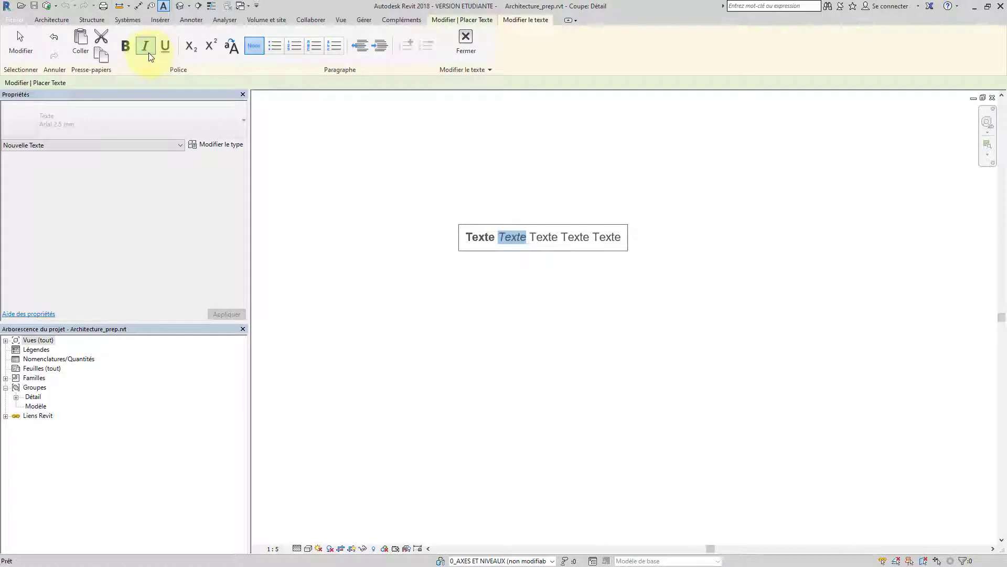
pyautogui.moveTo(557, 243); pyautogui.dragTo(531, 239)
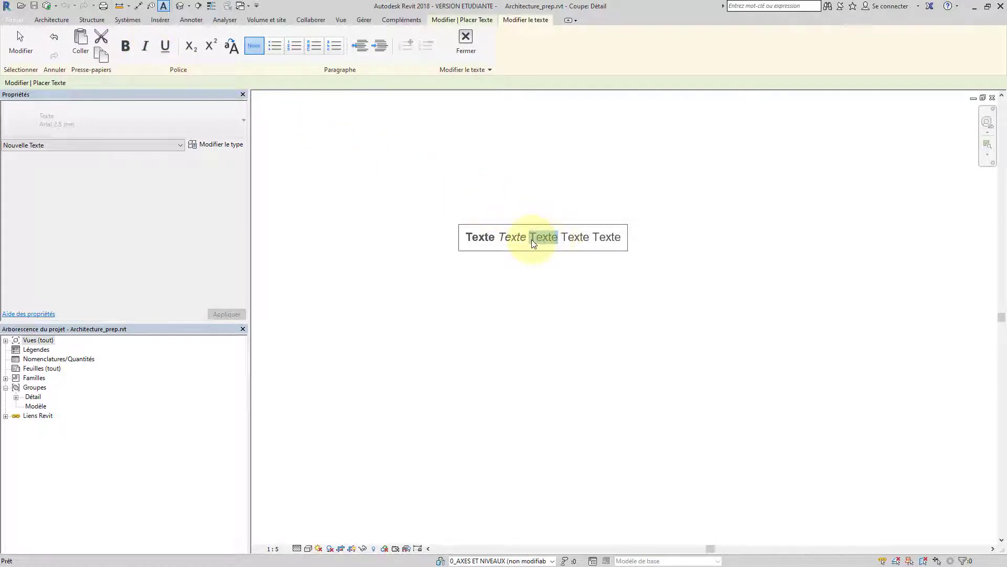
pyautogui.click(165, 46)
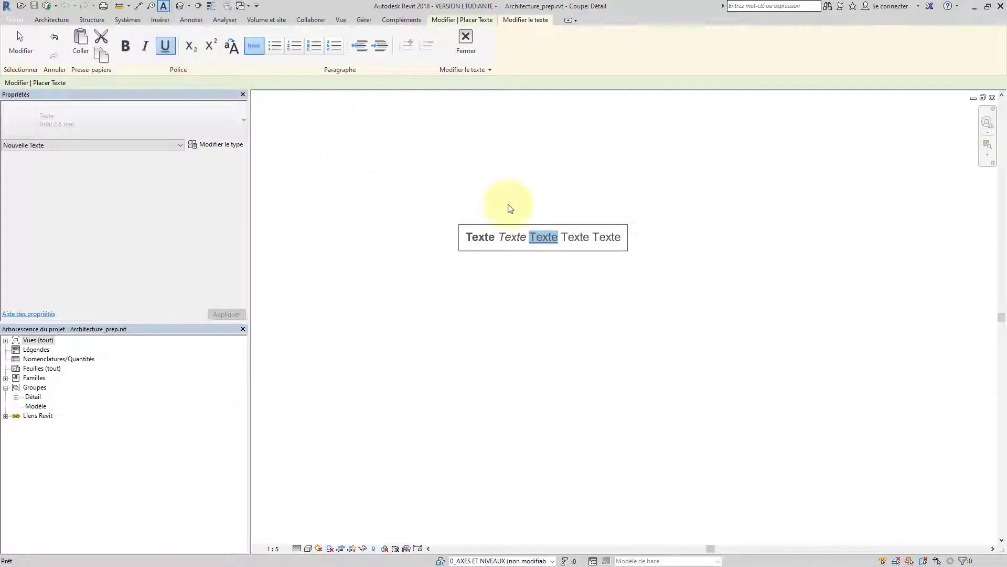
# Set the fourth word of the text line as subscript and the fifth as superscript
pyautogui.moveTo(590, 243); pyautogui.dragTo(561, 242)
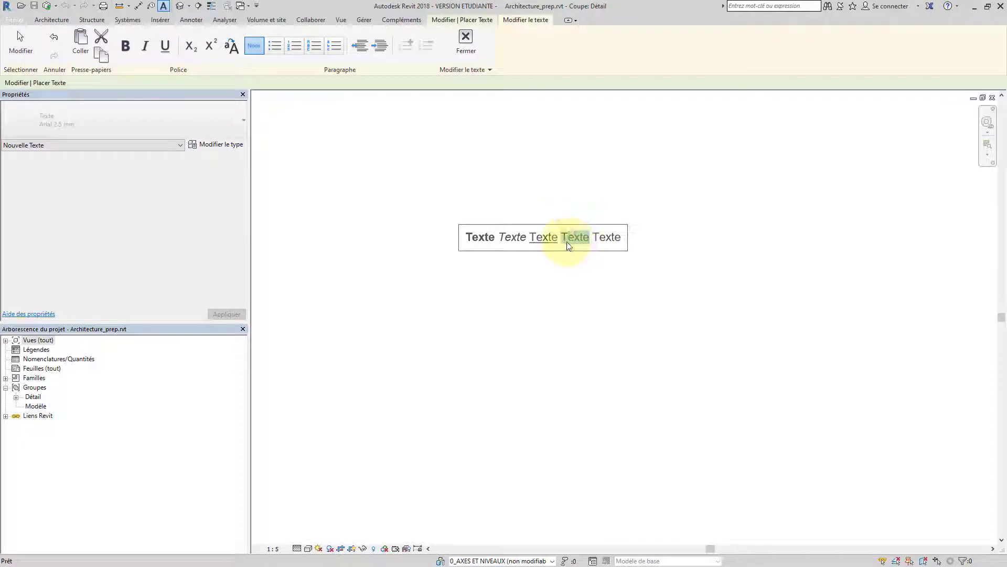
pyautogui.click(192, 46)
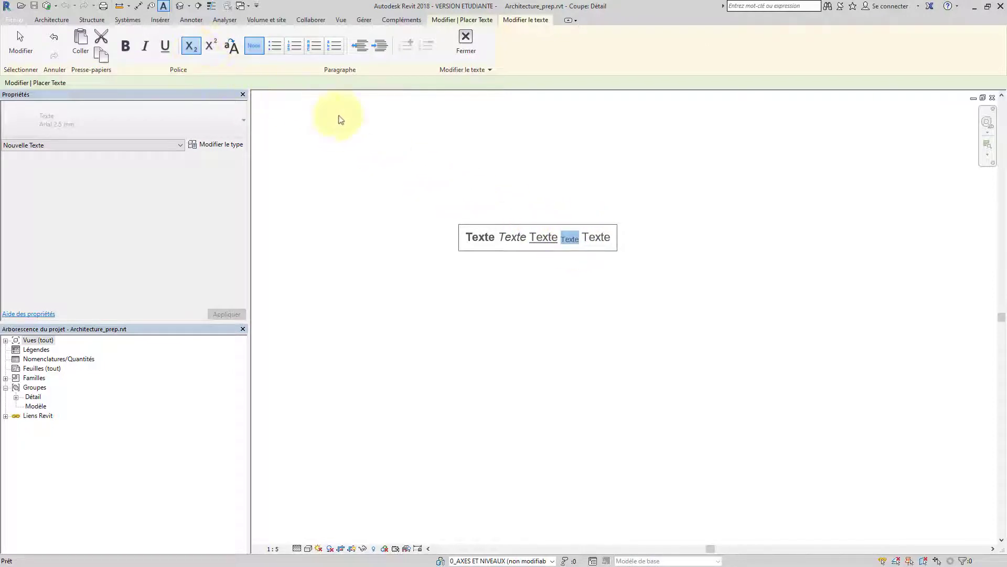
pyautogui.moveTo(611, 237); pyautogui.dragTo(581, 238)
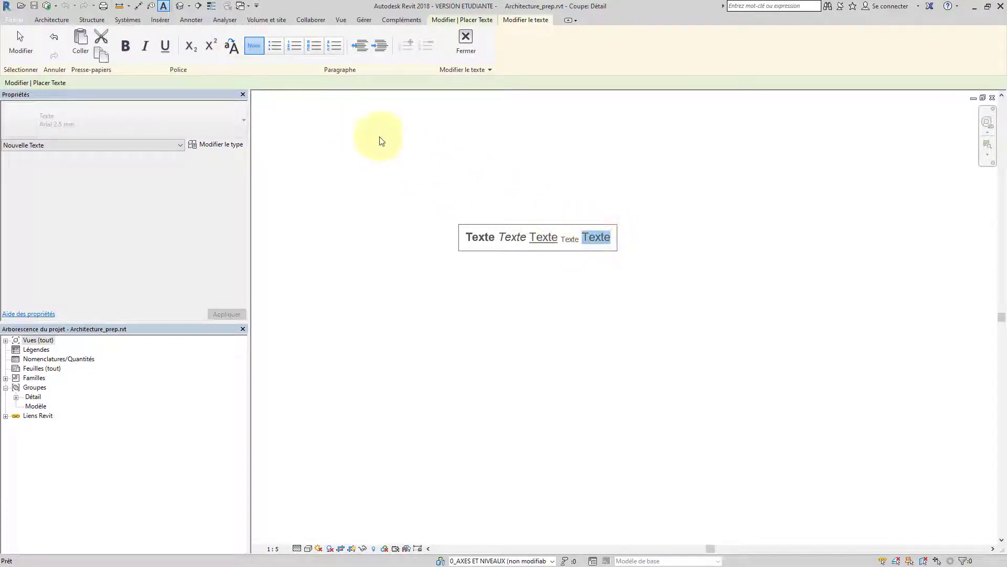
pyautogui.click(210, 47)
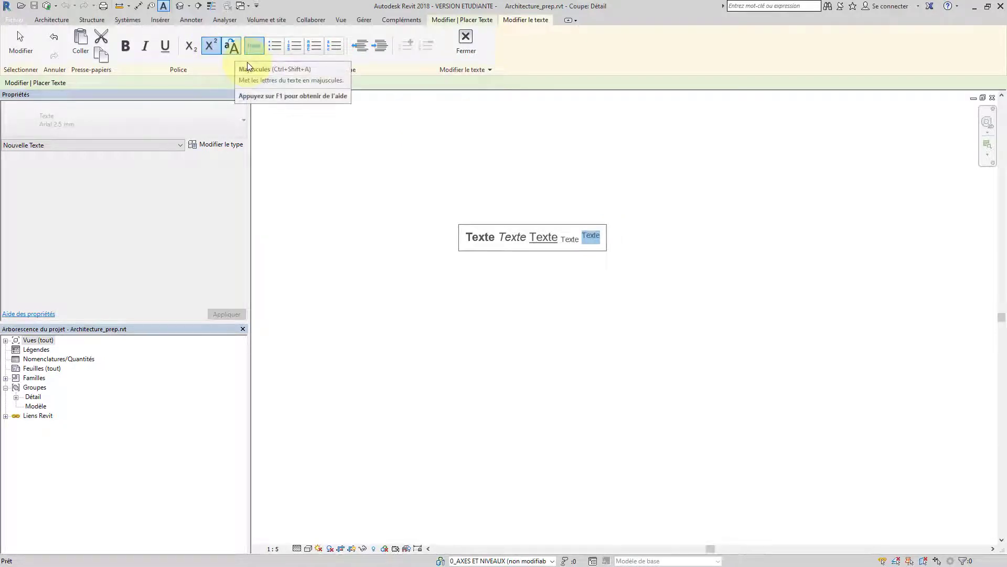
# Convert all five words of the text line to uppercase with the all-caps format
pyautogui.click(602, 241)
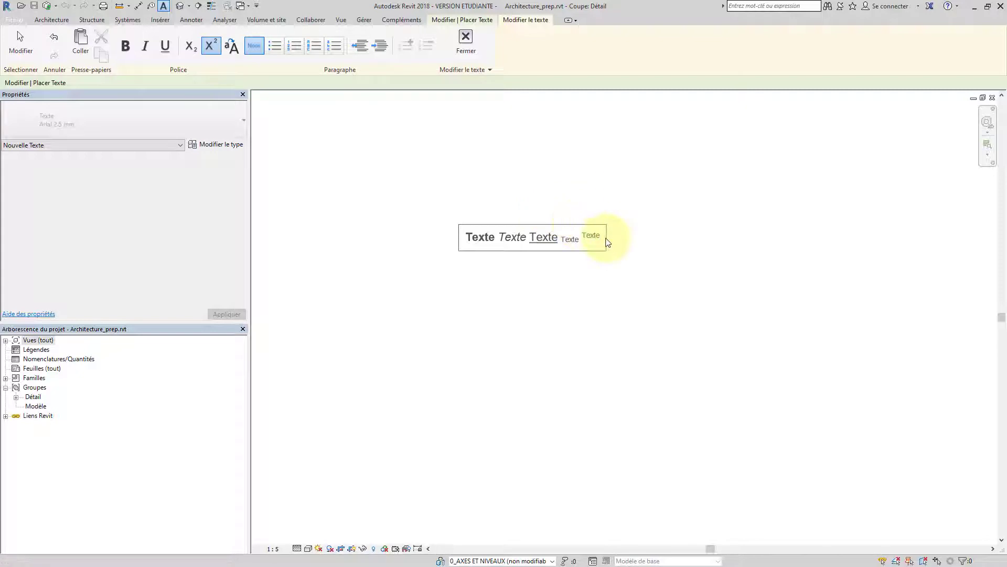
pyautogui.moveTo(602, 240); pyautogui.dragTo(465, 230)
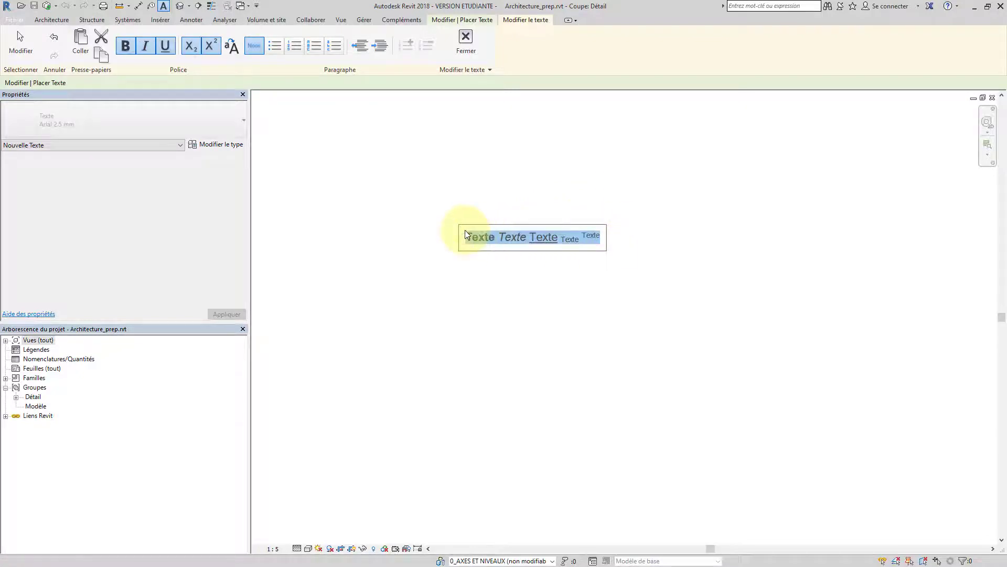
pyautogui.click(230, 46)
pyautogui.click(230, 47)
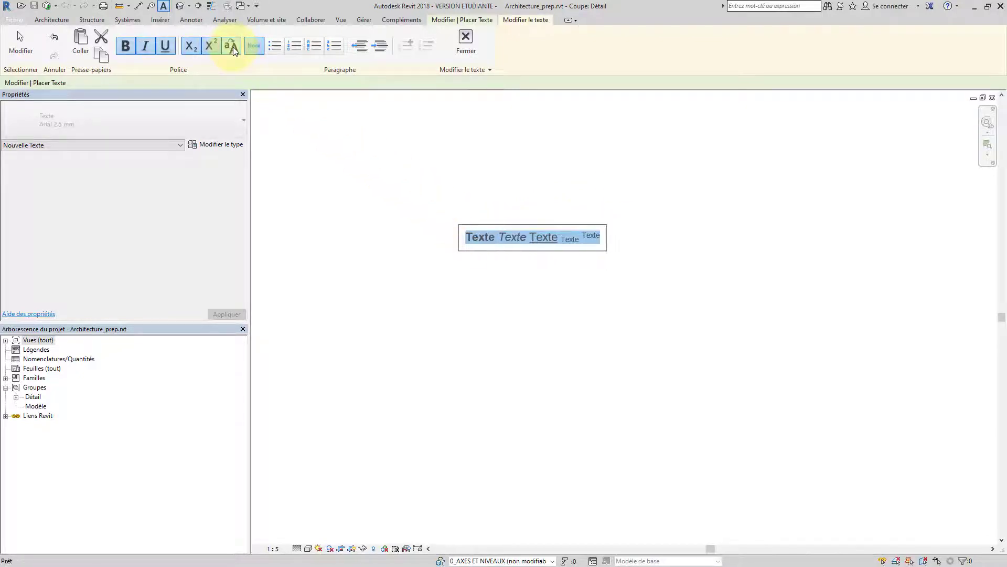
pyautogui.click(232, 47)
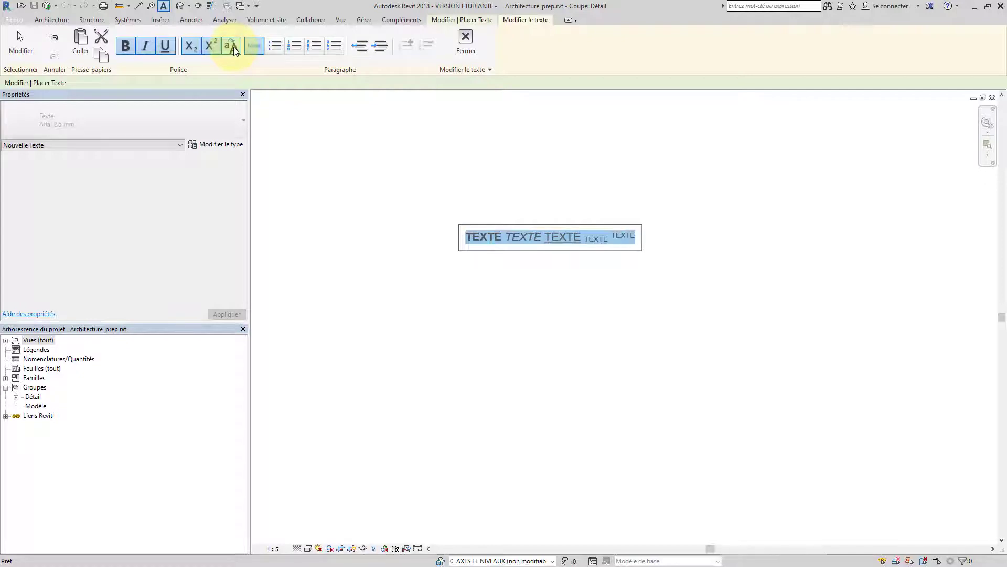
pyautogui.click(232, 47)
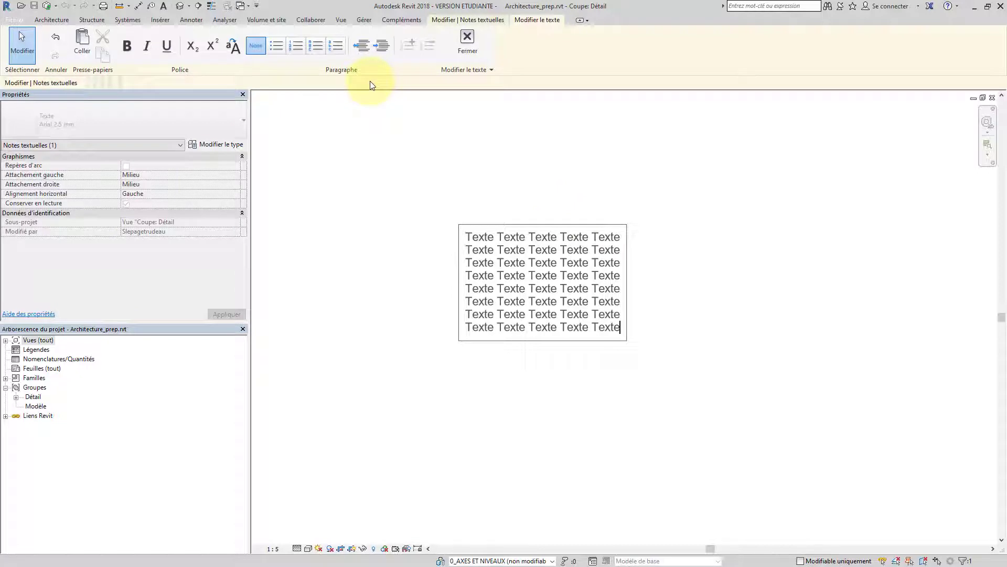
# Apply bullet, number and uppercase-letter list formats in turn to all eight lines, ending with the lowercase-letter list
pyautogui.moveTo(618, 327); pyautogui.dragTo(468, 239)
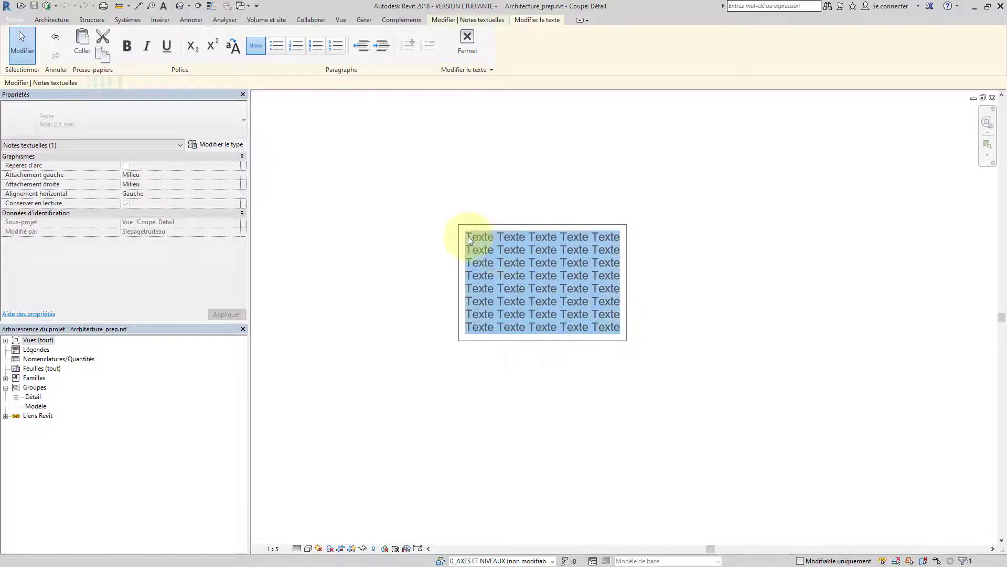
pyautogui.click(273, 48)
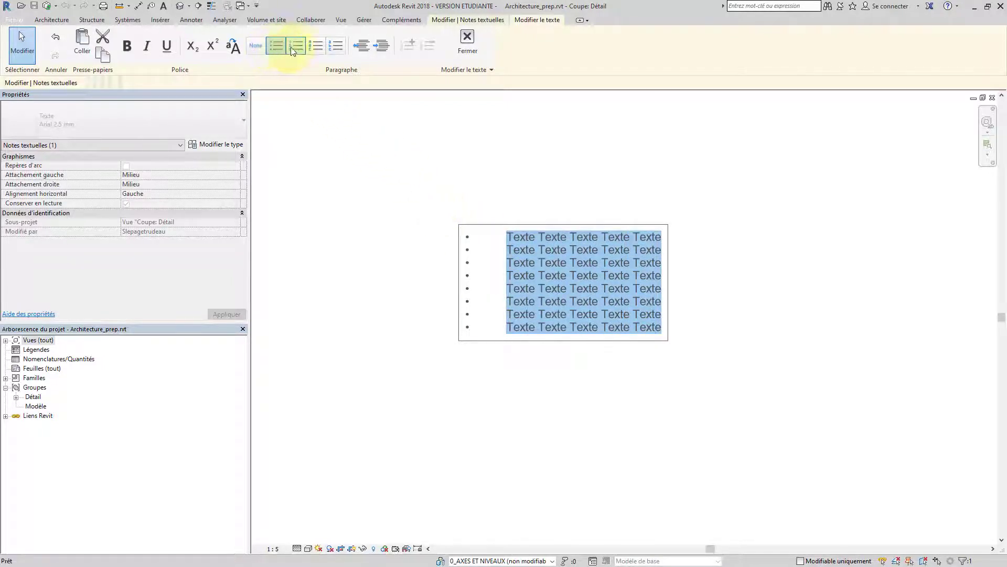
pyautogui.click(298, 46)
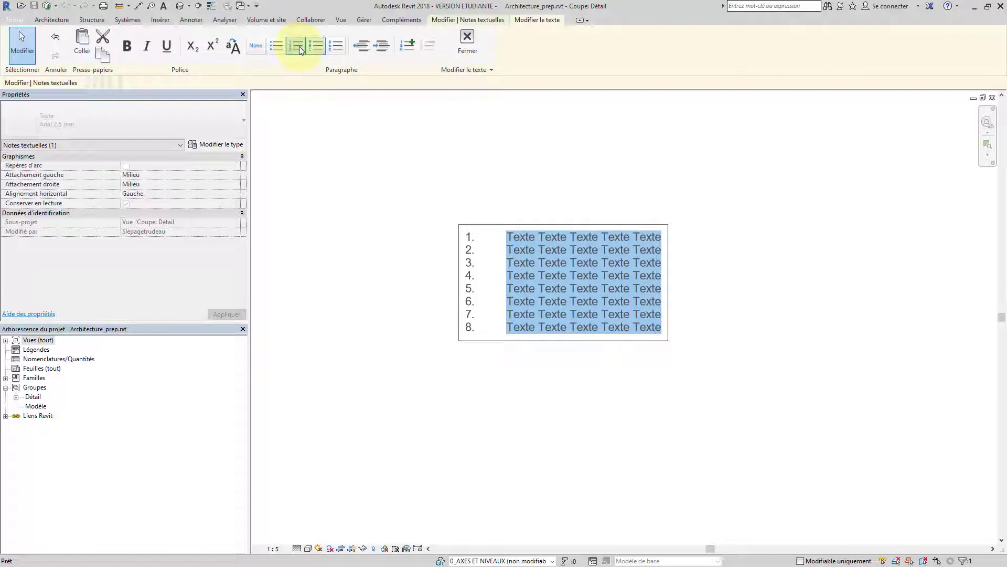
pyautogui.click(317, 48)
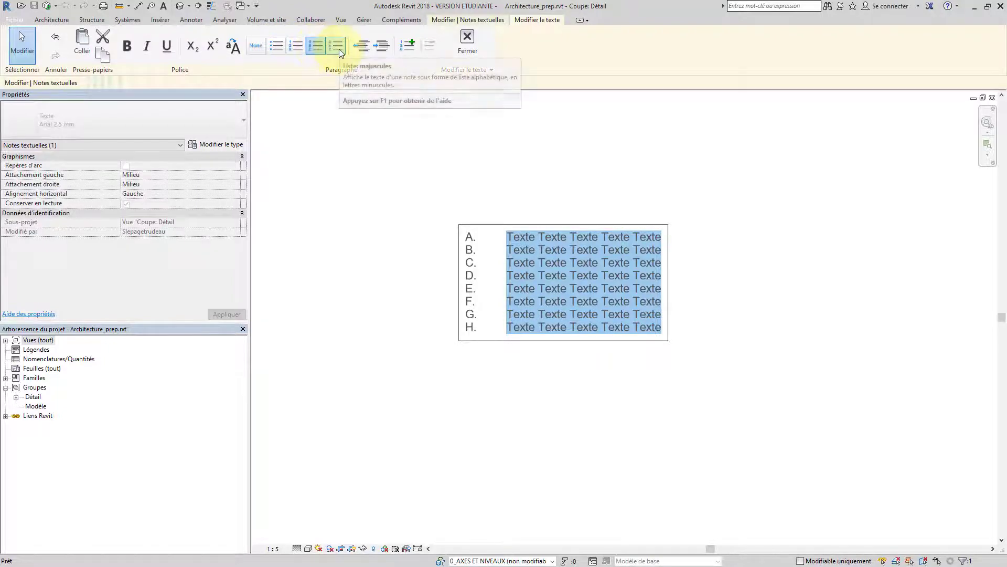
pyautogui.click(337, 47)
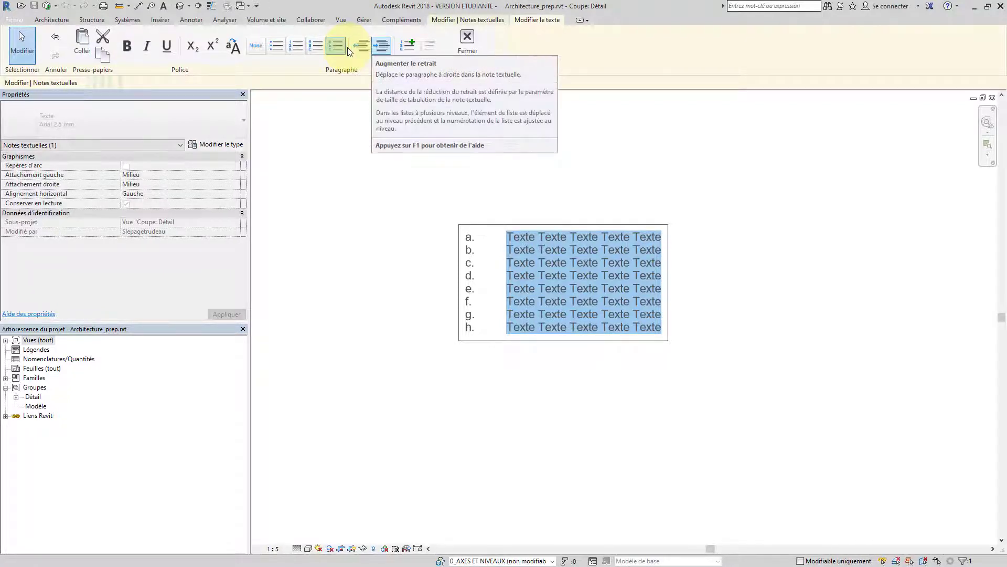
# Indent list lines c to e by one level and format them as an uppercase-letter sublist
pyautogui.click(615, 288)
pyautogui.moveTo(663, 291); pyautogui.dragTo(493, 263)
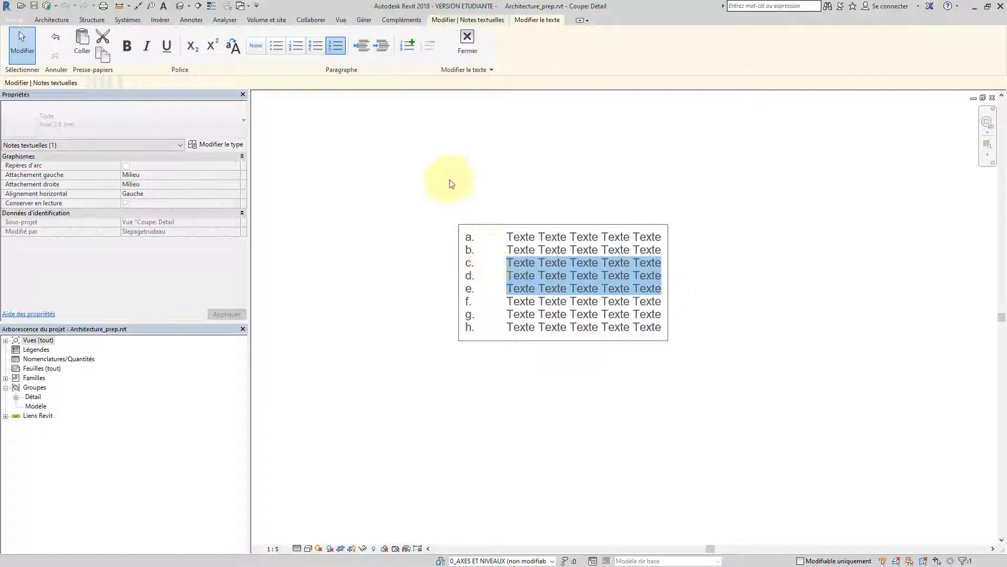
pyautogui.click(379, 46)
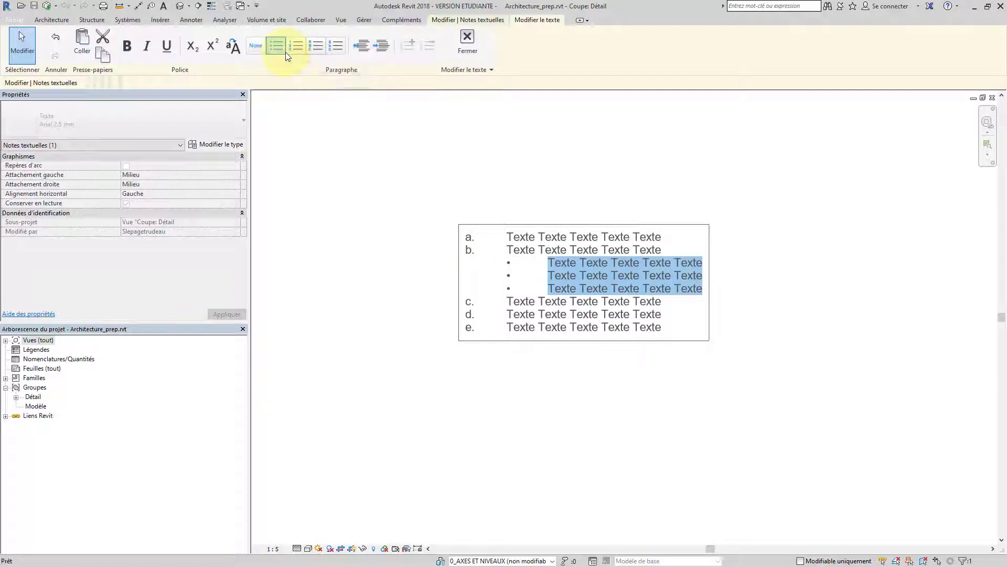
pyautogui.click(334, 49)
pyautogui.click(317, 53)
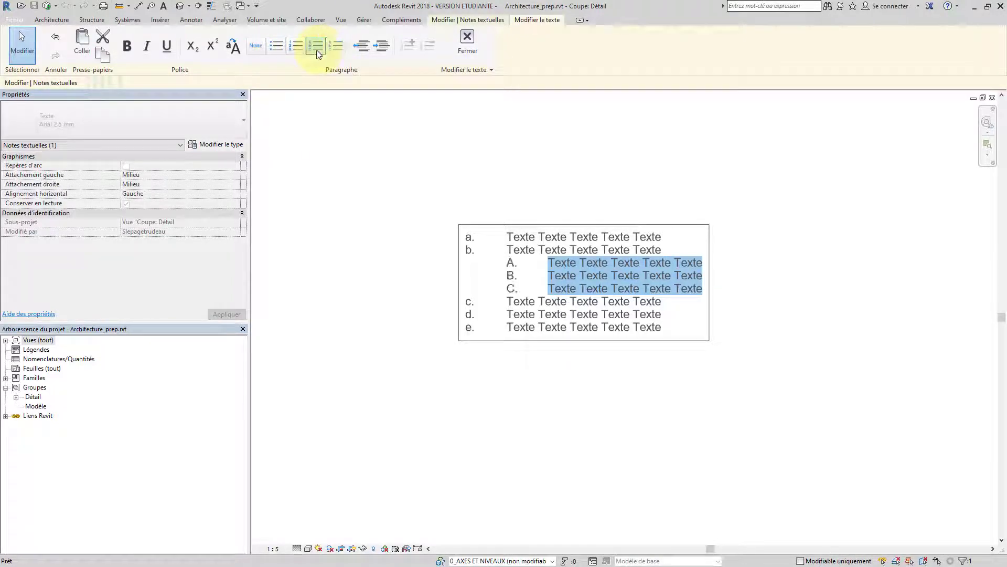
# Finish editing the upper list note and renumber the lower copy's main list to start at letter f
pyautogui.click(454, 178)
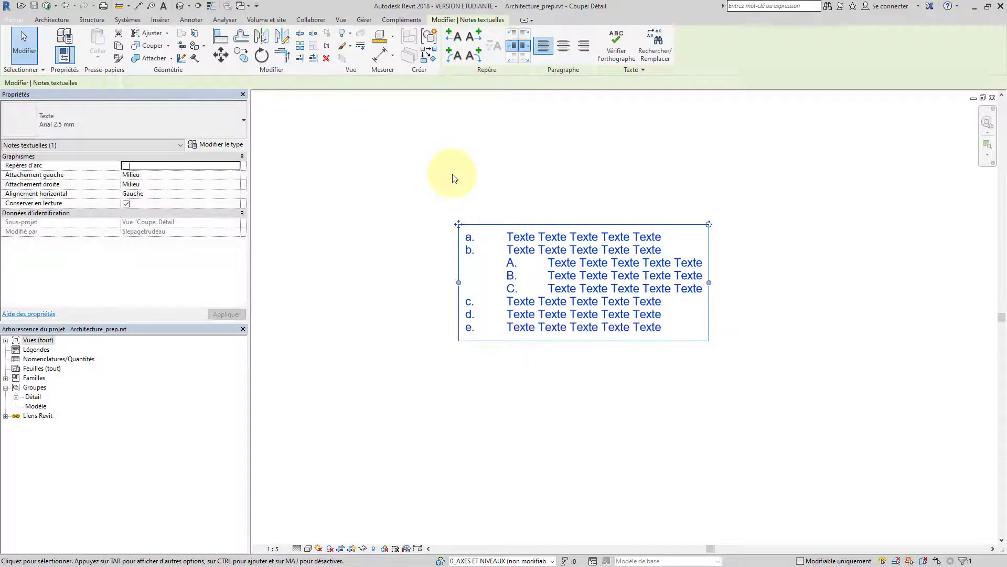
pyautogui.click(454, 178)
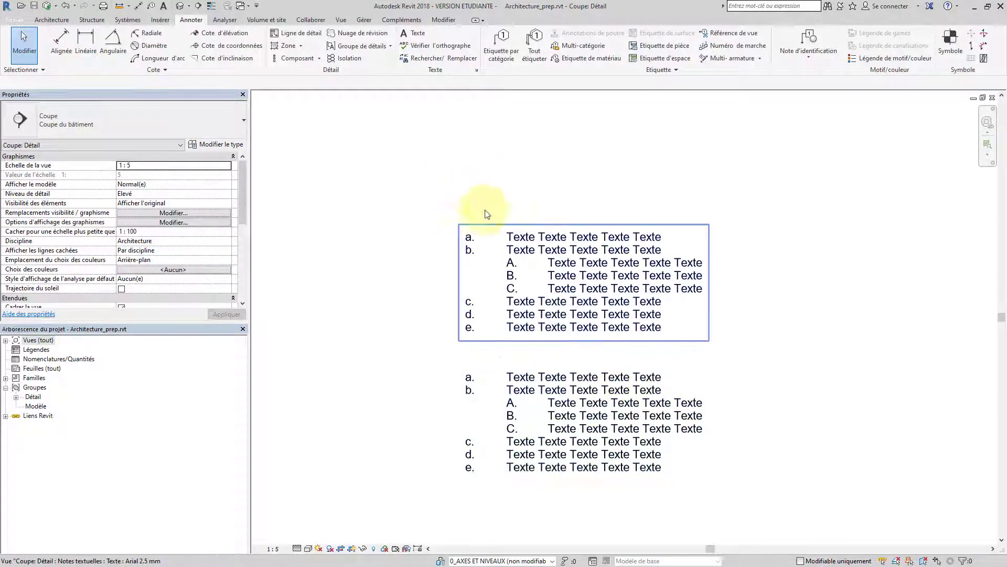
pyautogui.doubleClick(634, 377)
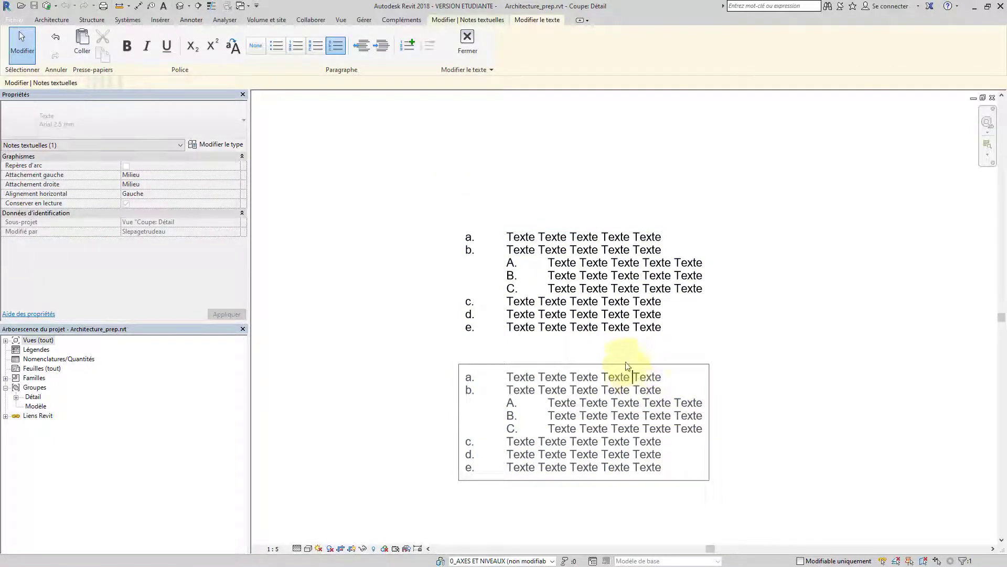
pyautogui.click(407, 46)
pyautogui.click(407, 45)
pyautogui.click(408, 46)
pyautogui.click(410, 50)
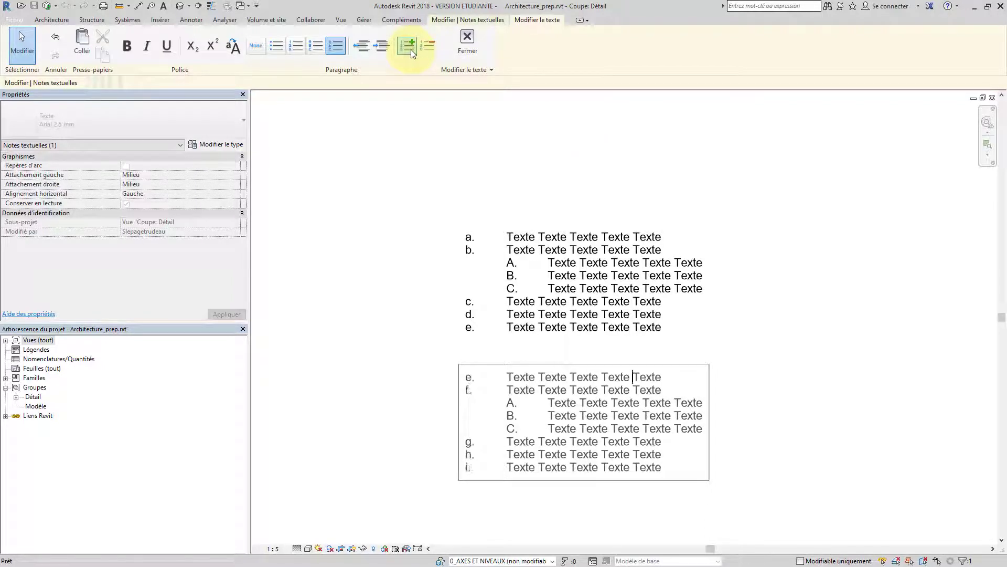
pyautogui.click(411, 49)
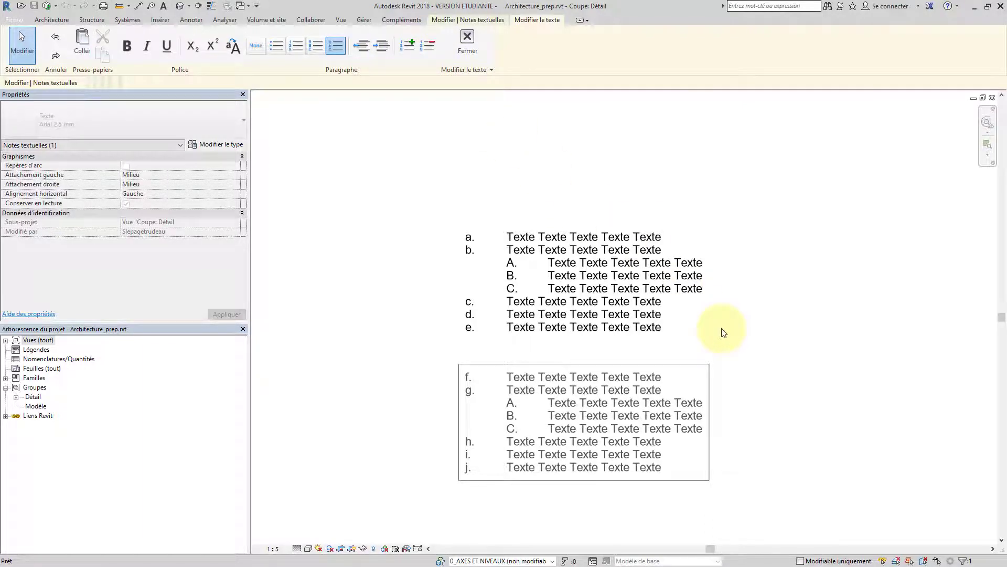
pyautogui.click(470, 39)
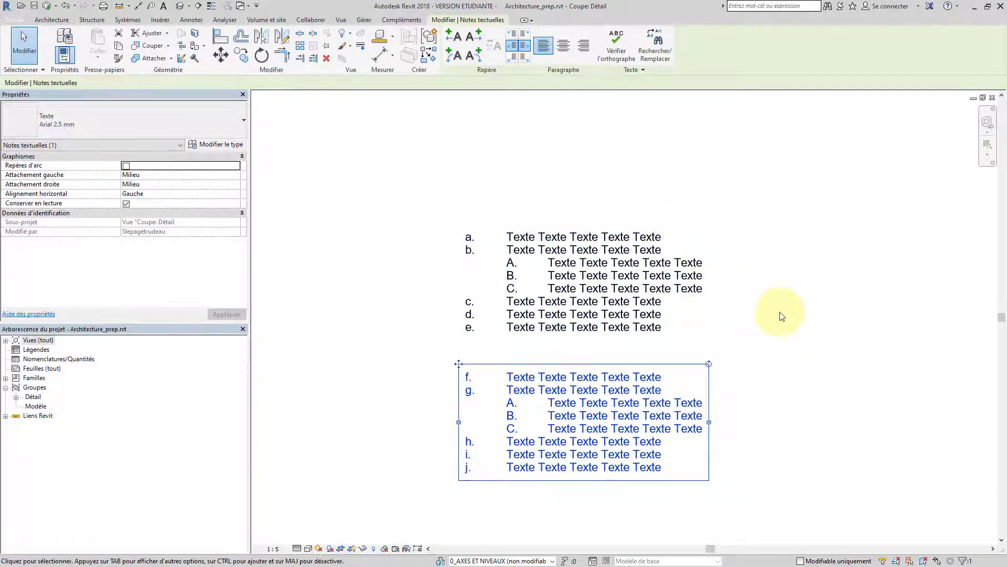
pyautogui.click(743, 332)
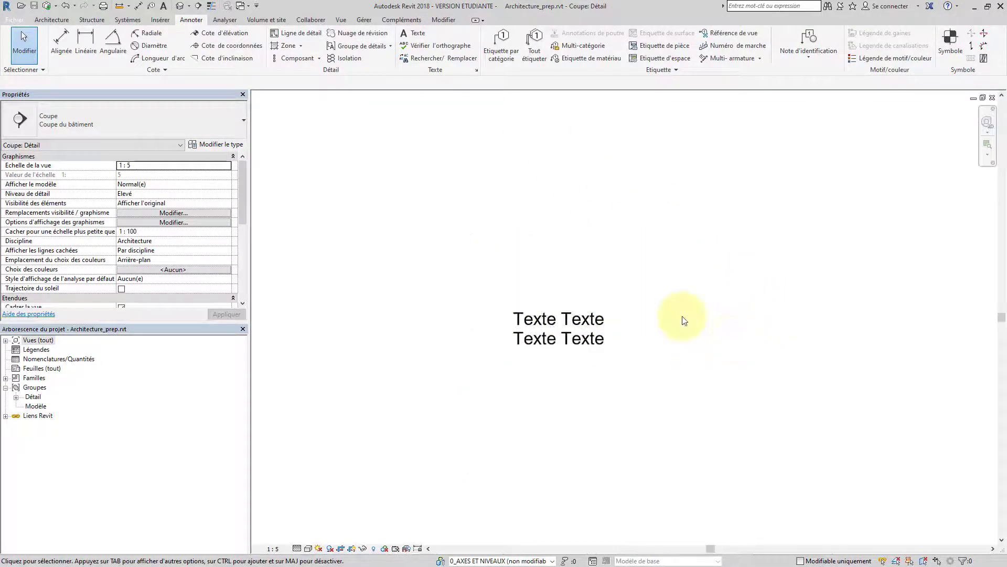
# Try adding one straight leader to the left side of the two-line note and remove it
pyautogui.click(568, 338)
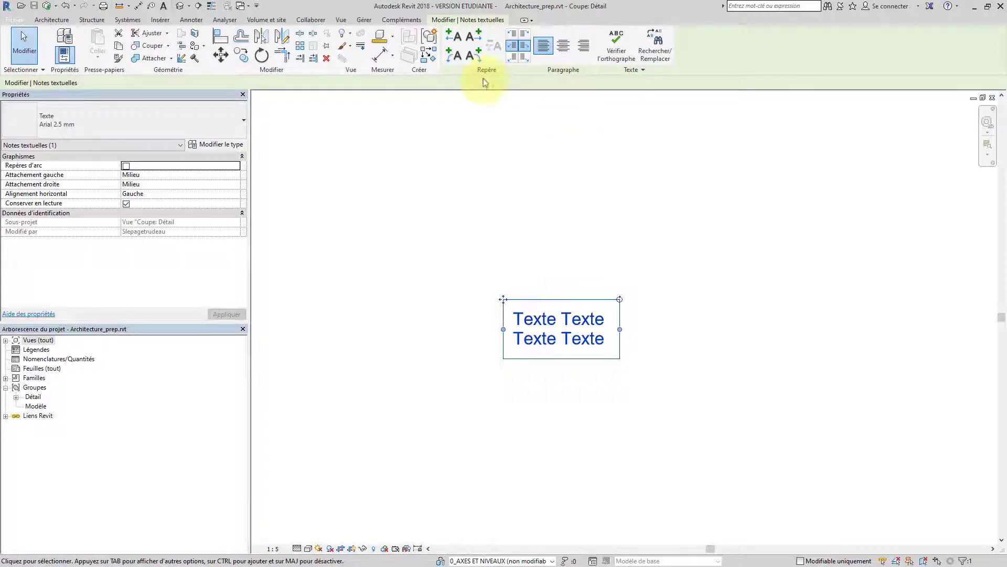
pyautogui.click(456, 39)
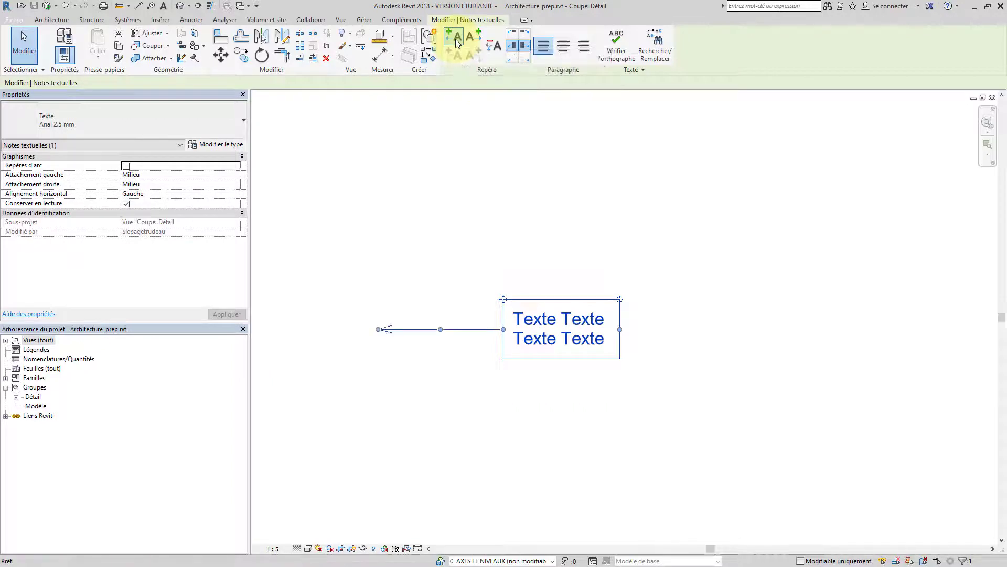
pyautogui.click(493, 49)
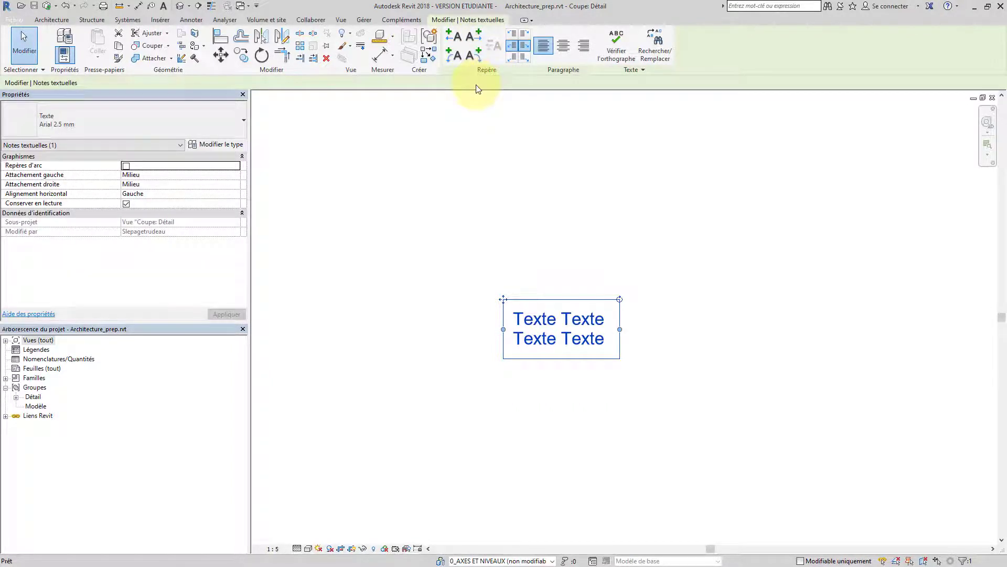
# Add five straight leaders to the left side of the two-line note and several to its right side
pyautogui.tripleClick(455, 36)
pyautogui.doubleClick(456, 35)
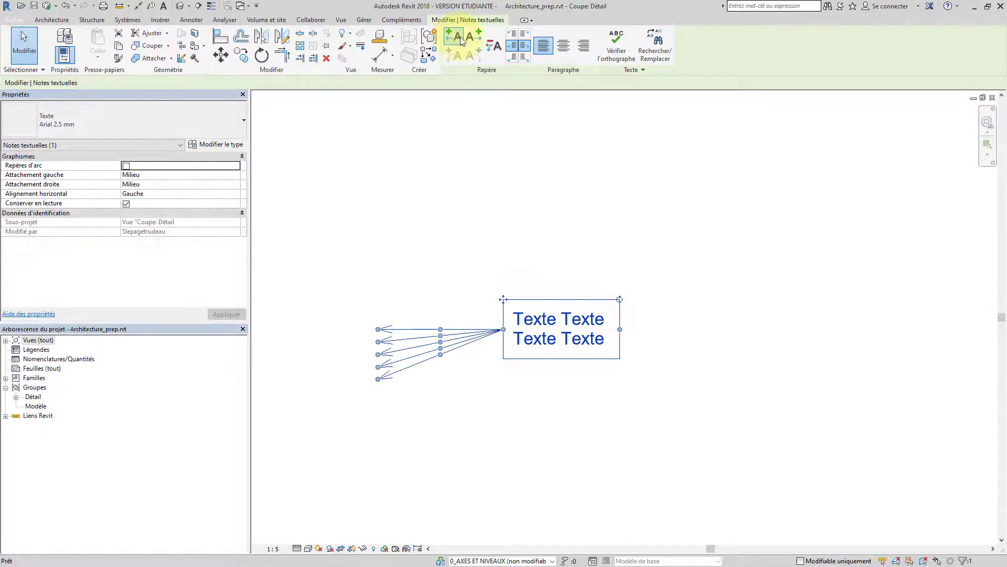
pyautogui.click(470, 39)
pyautogui.tripleClick(470, 39)
pyautogui.doubleClick(470, 39)
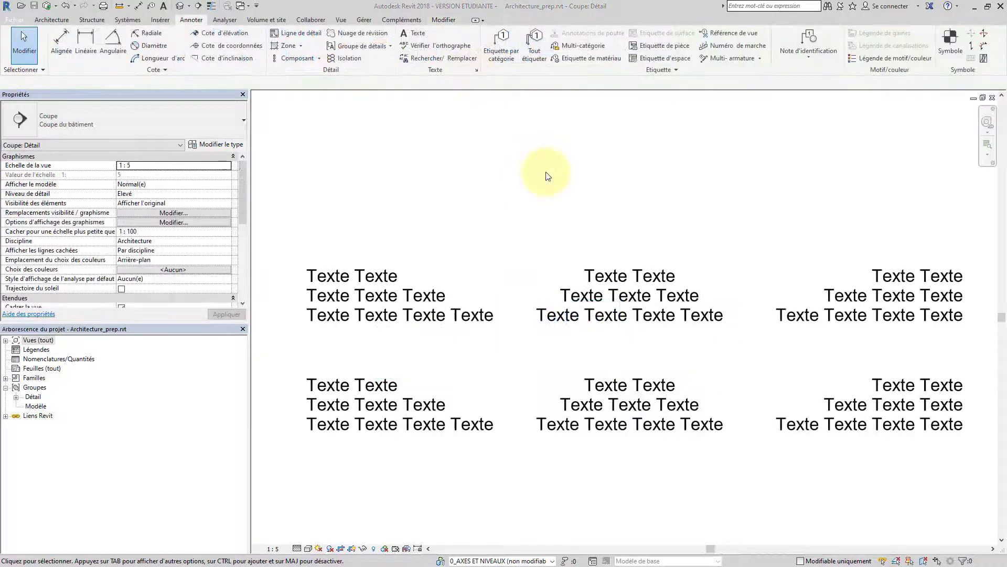
# Move the left-aligned note of the upper row above that row, between the centred and right-aligned notes
pyautogui.click(401, 298)
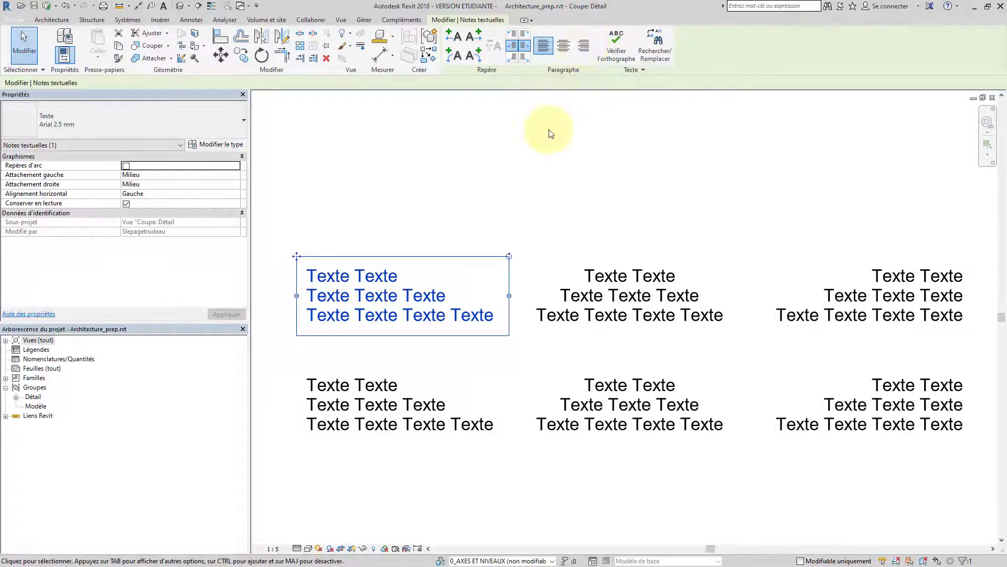
pyautogui.click(520, 201)
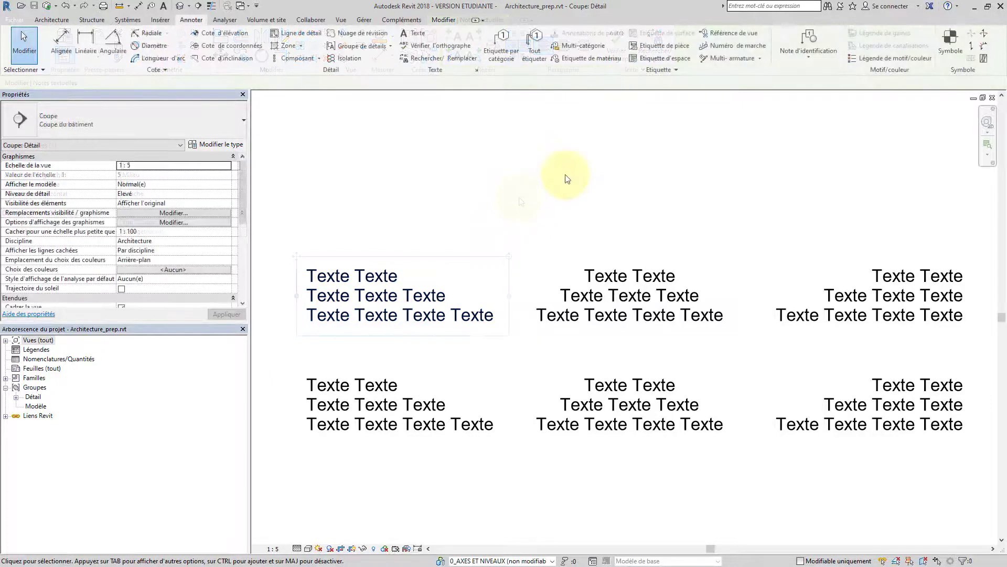
pyautogui.click(322, 274)
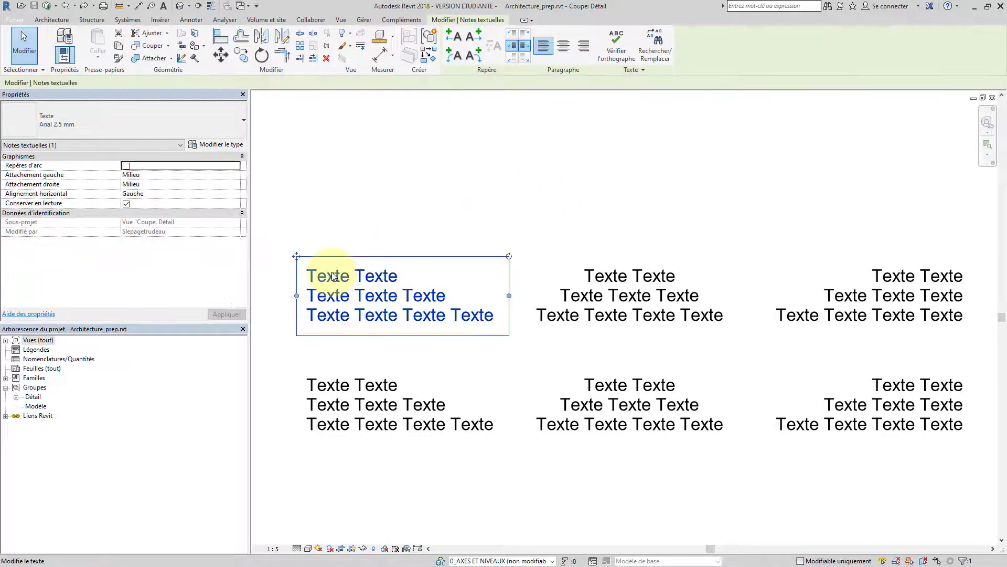
pyautogui.moveTo(296, 257); pyautogui.dragTo(297, 258)
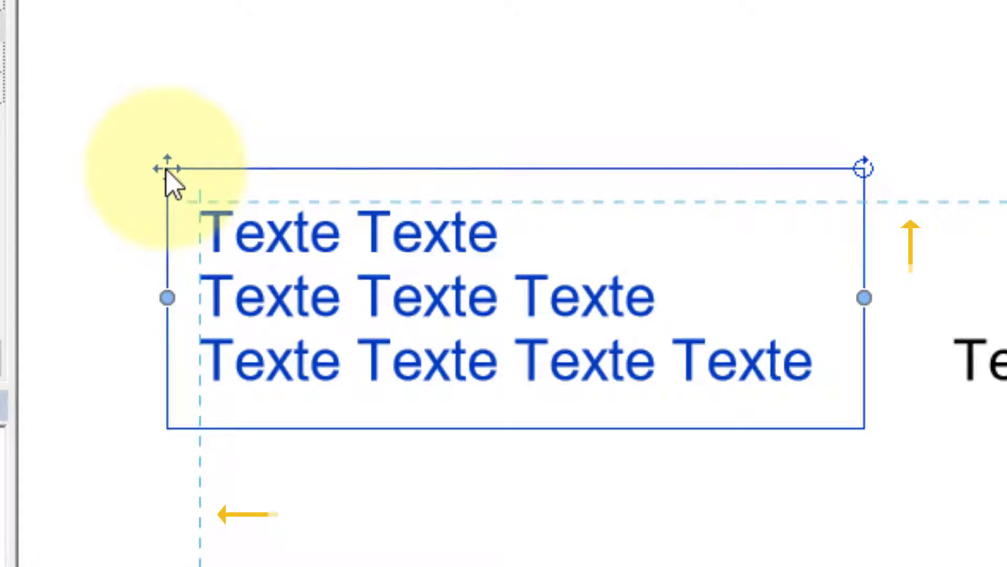
pyautogui.moveTo(166, 168); pyautogui.dragTo(210, 157)
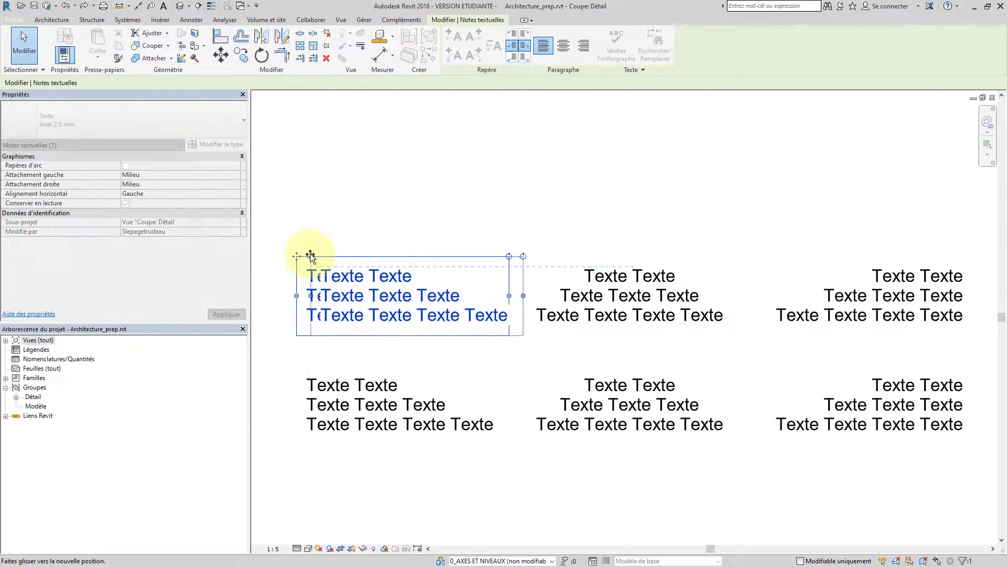
pyautogui.moveTo(311, 253); pyautogui.dragTo(621, 154)
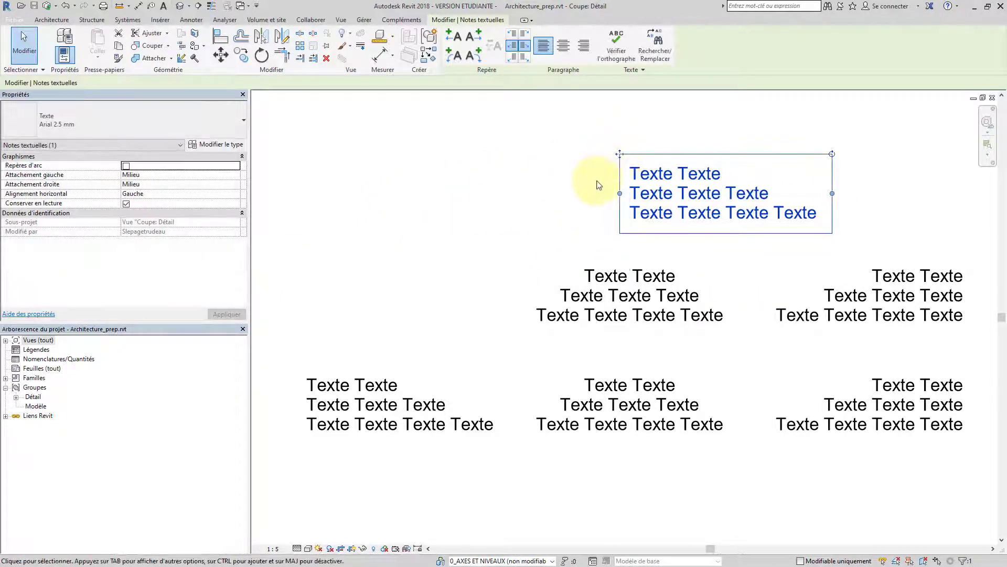
pyautogui.click(598, 185)
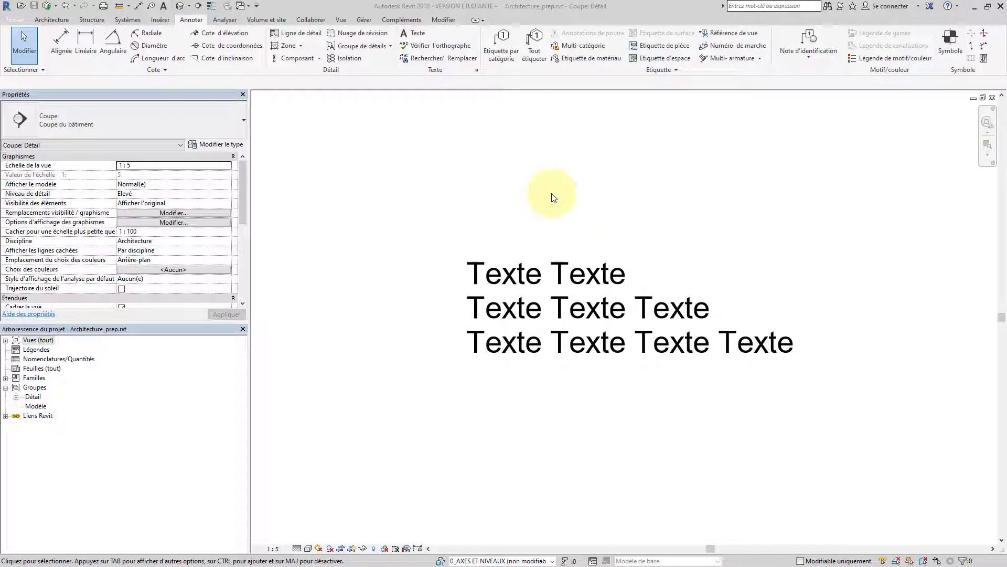
# Examine the text types available for the three-line note without changing its type
pyautogui.click(522, 309)
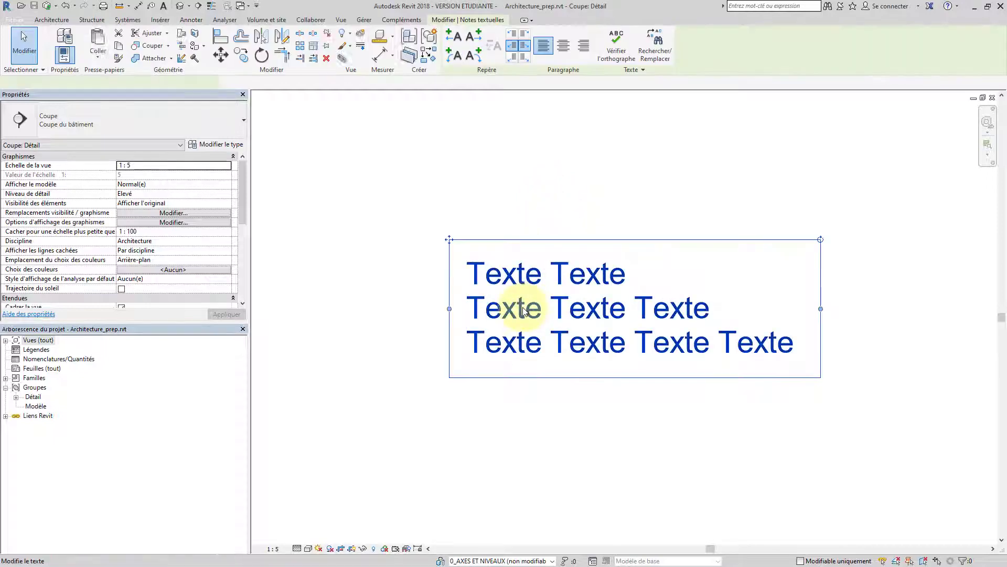
pyautogui.click(231, 117)
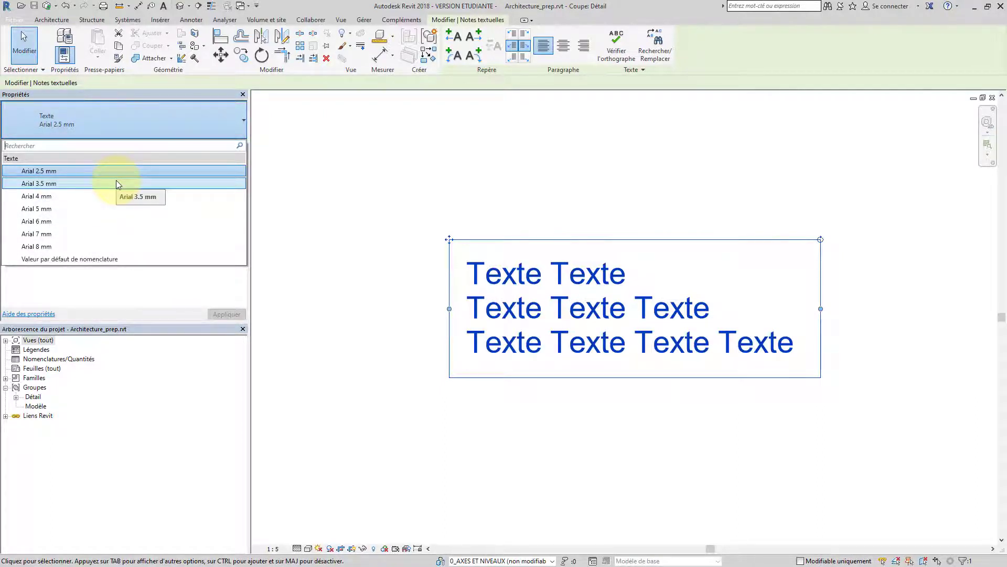
pyautogui.click(288, 180)
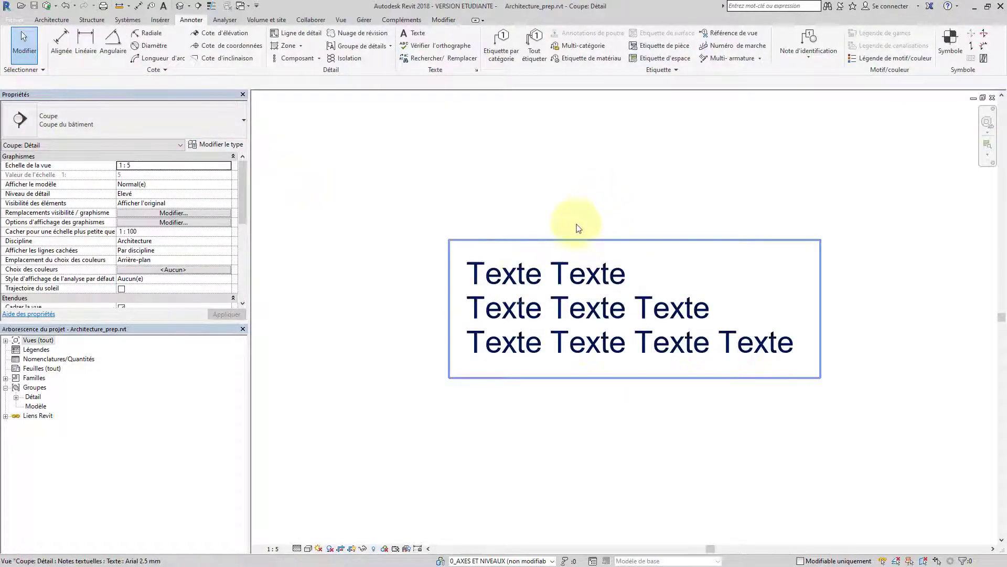
# Duplicate the three-line note's text type under the name Arial 10mm Rouge
pyautogui.click(519, 280)
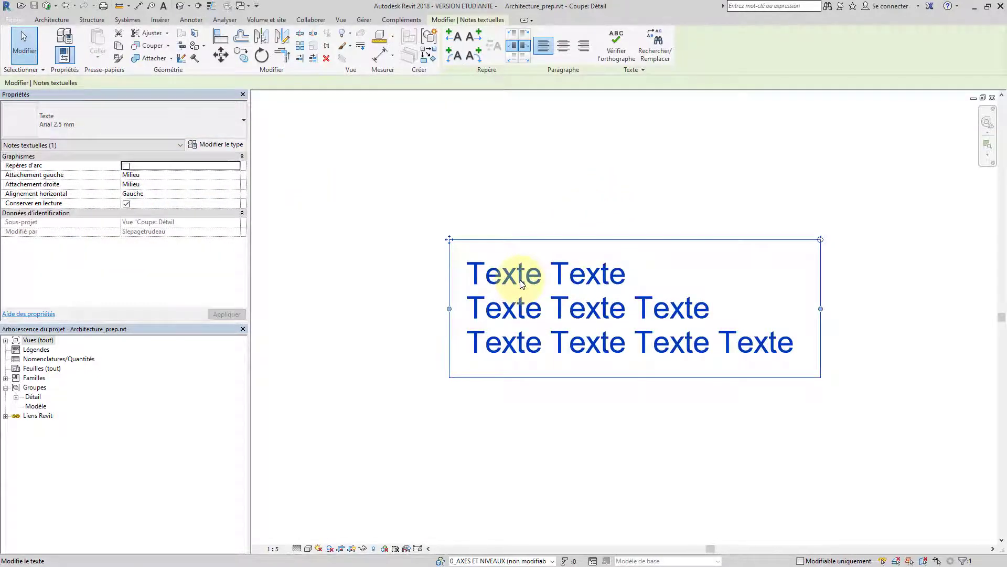
pyautogui.click(225, 146)
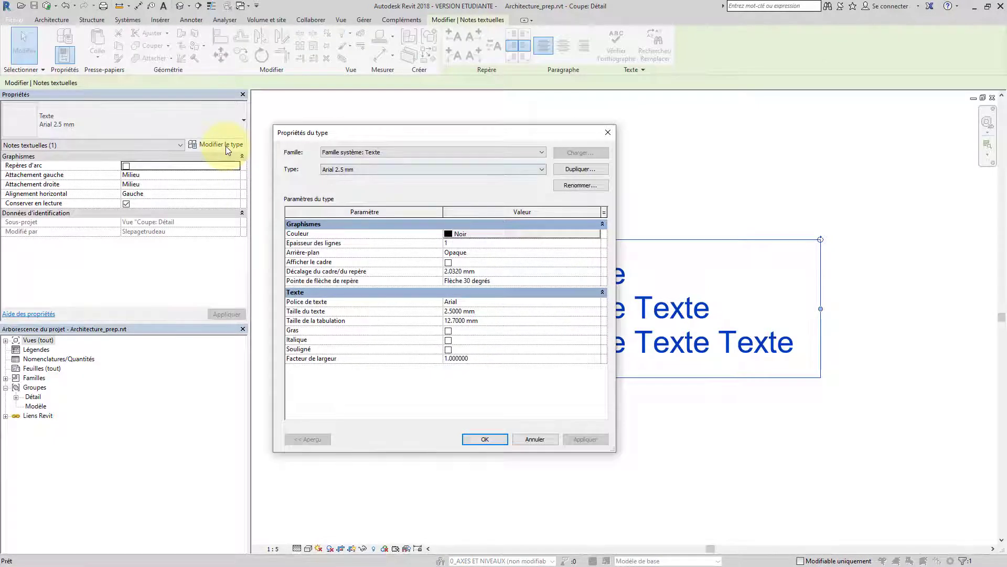
pyautogui.click(578, 169)
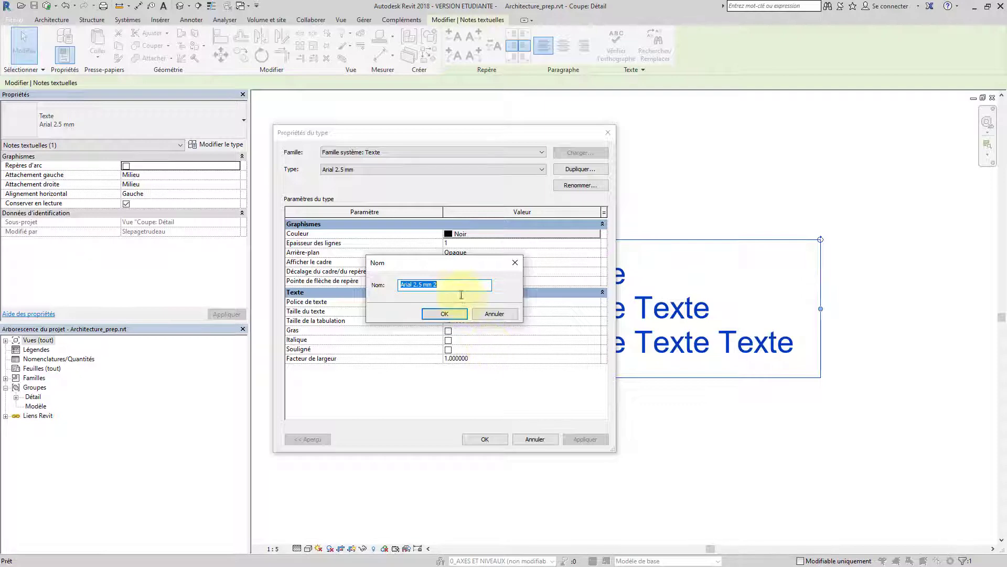
pyautogui.moveTo(451, 285); pyautogui.dragTo(412, 285)
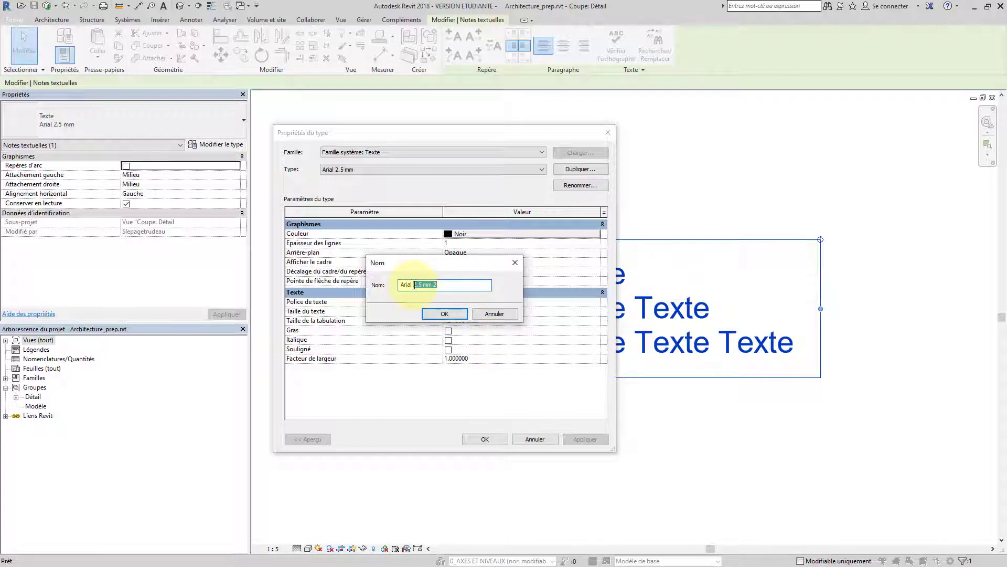
pyautogui.write('10')
pyautogui.click(440, 316)
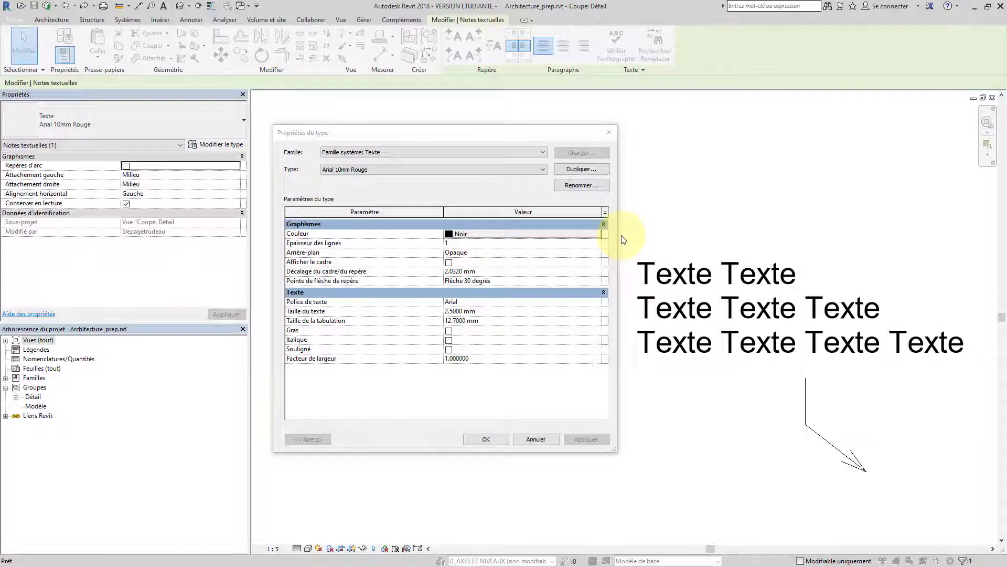
# Set the new text type's colour to red (Rouge) and its line weight to 4, applying both changes
pyautogui.click(510, 237)
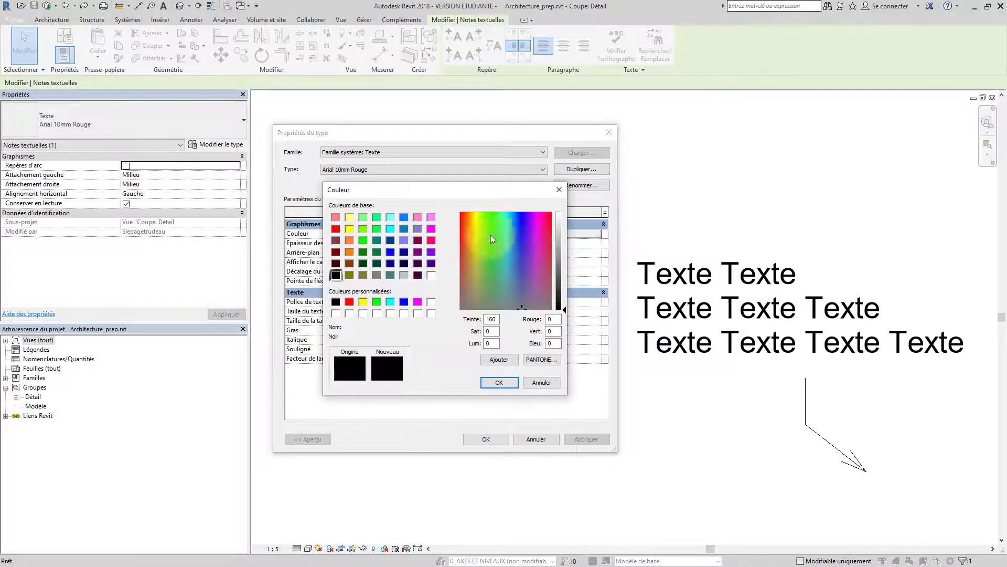
pyautogui.click(336, 229)
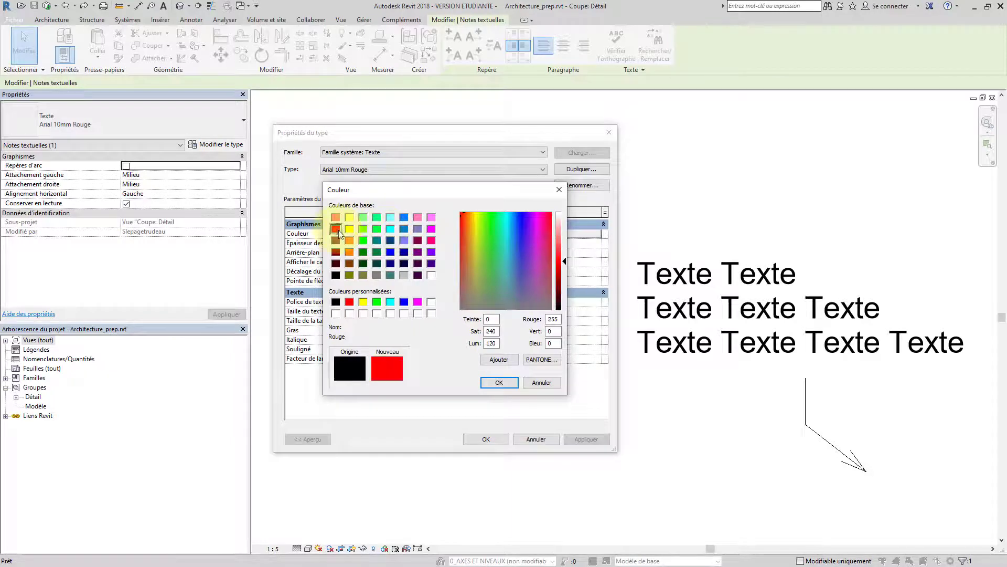
pyautogui.click(500, 382)
pyautogui.click(582, 438)
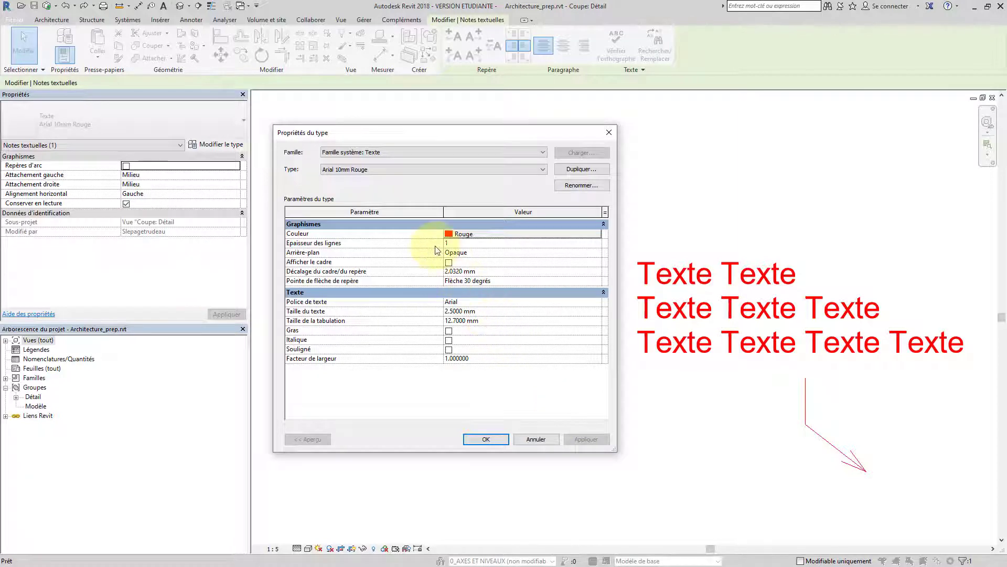
pyautogui.click(597, 244)
pyautogui.click(469, 276)
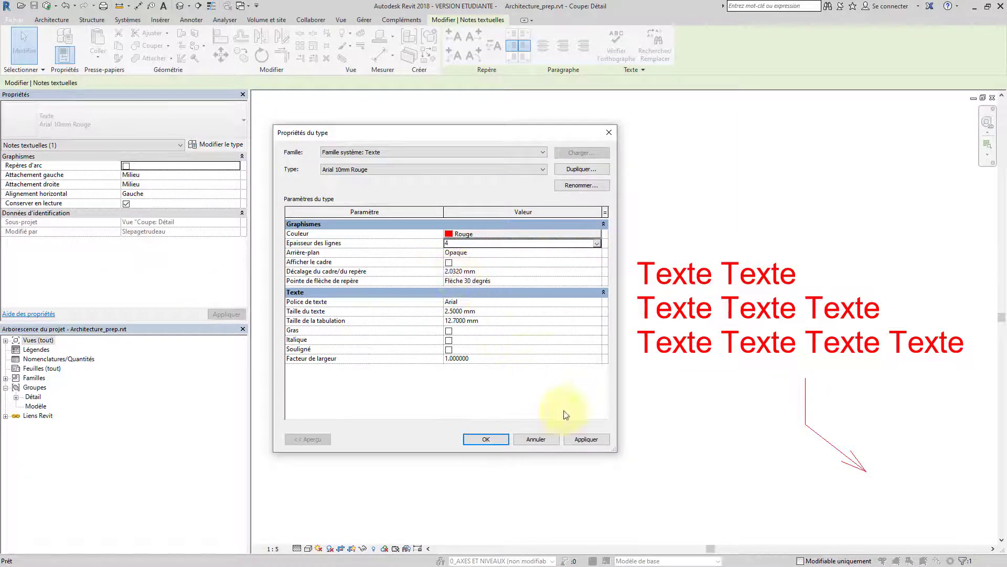
pyautogui.click(586, 439)
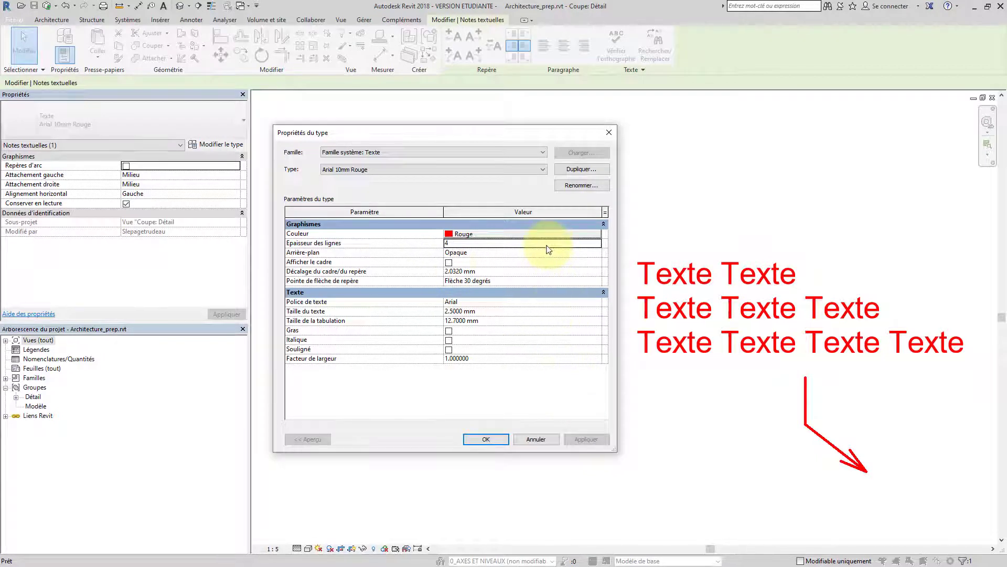
# Apply a visible frame to the text type and turn the frame off again
pyautogui.click(449, 263)
pyautogui.click(582, 440)
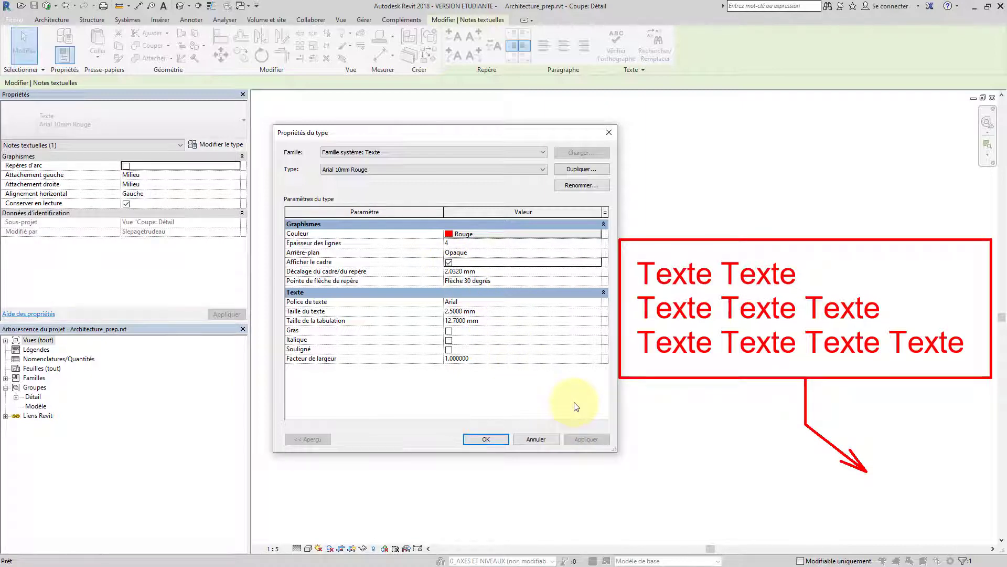
pyautogui.click(449, 263)
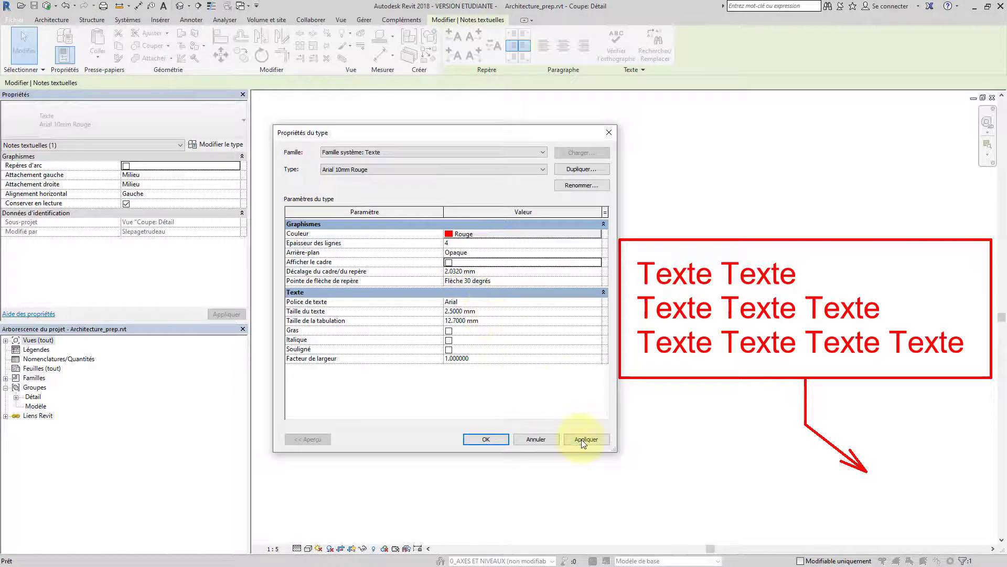
pyautogui.click(581, 439)
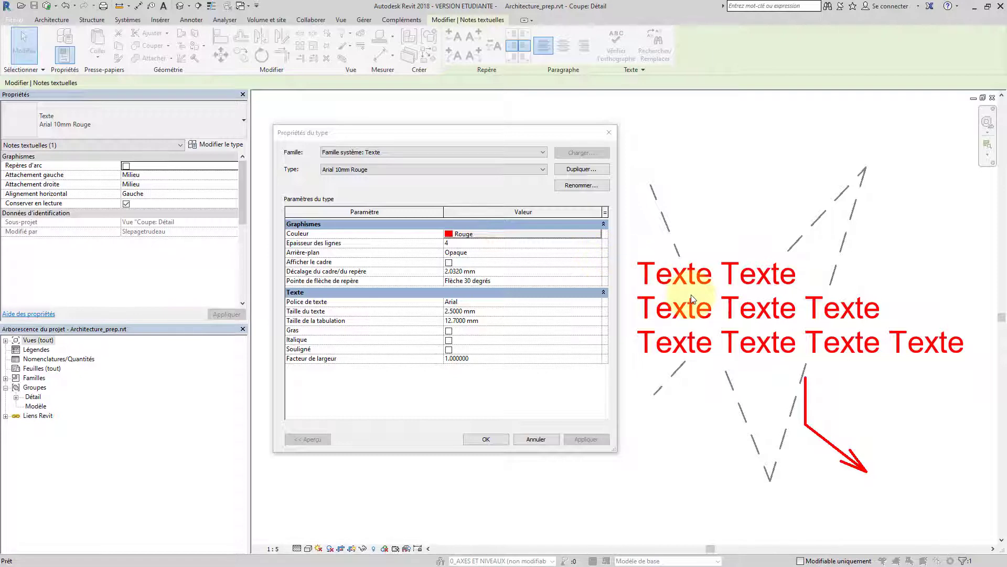
# Set the Arial 10mm Rouge text type's background to Transparent and apply it
pyautogui.click(597, 252)
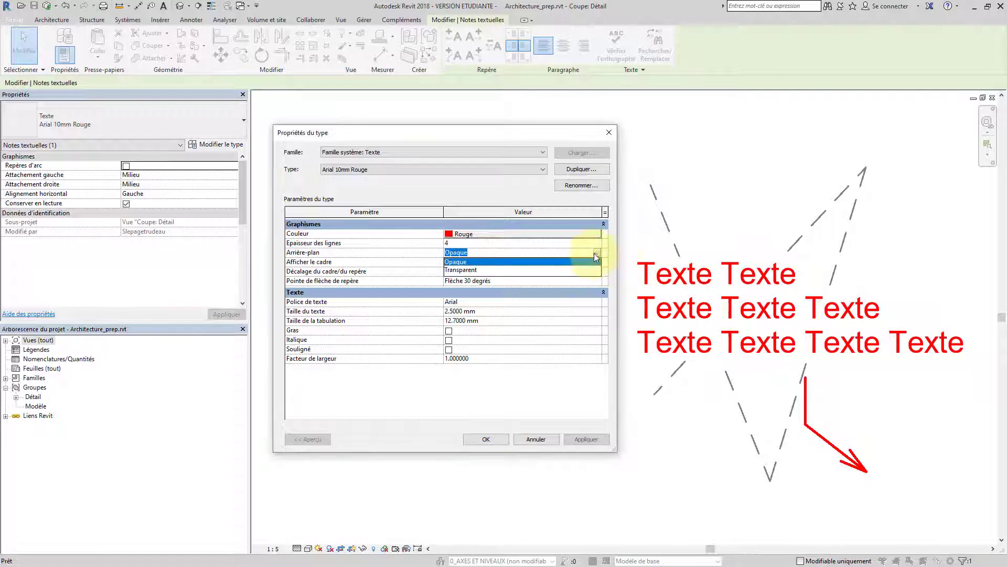
pyautogui.click(470, 271)
pyautogui.click(586, 440)
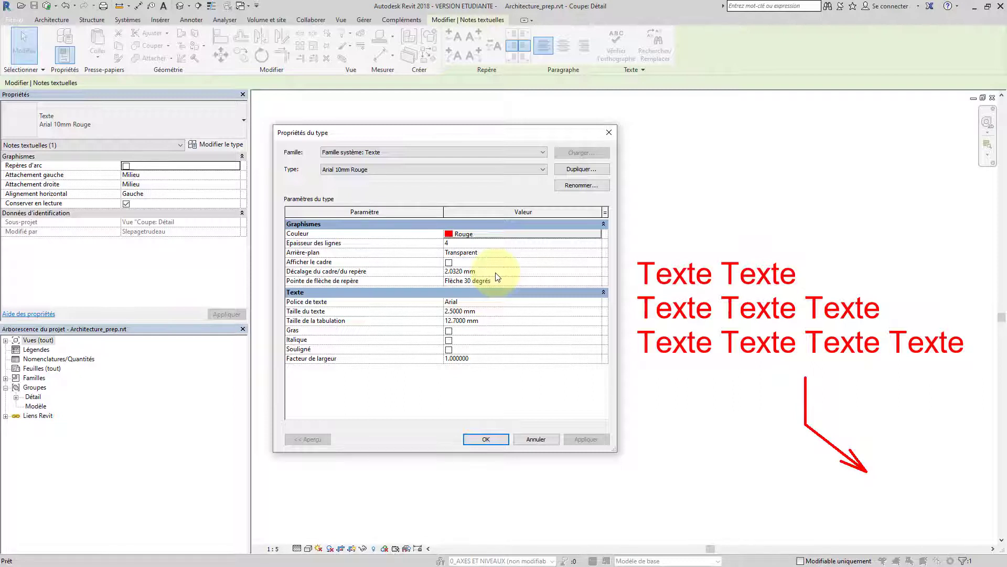
# Show the frame around the text type and apply a frame/leader offset of 1 mm
pyautogui.click(448, 262)
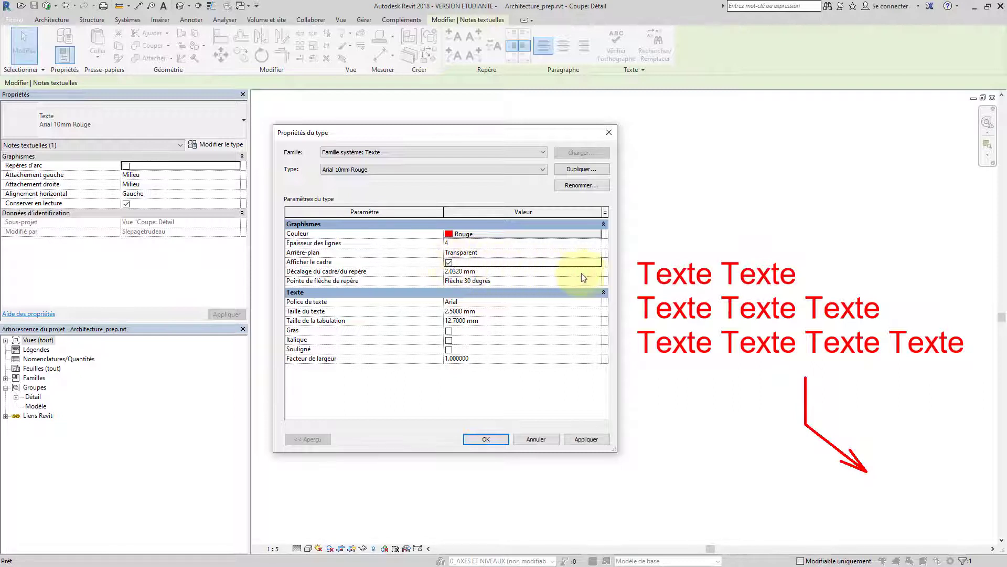
pyautogui.click(581, 273)
pyautogui.write('1')
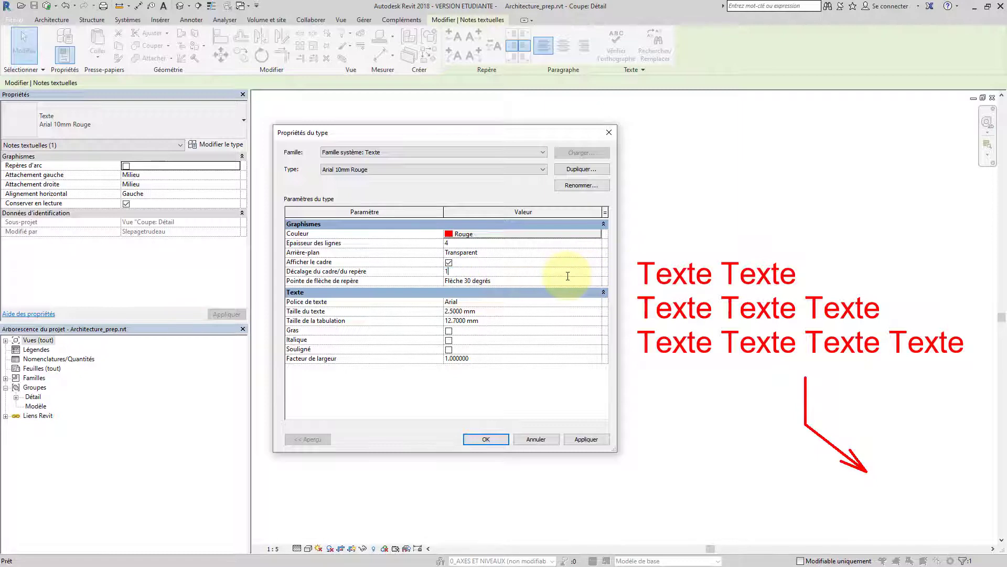
pyautogui.click(604, 441)
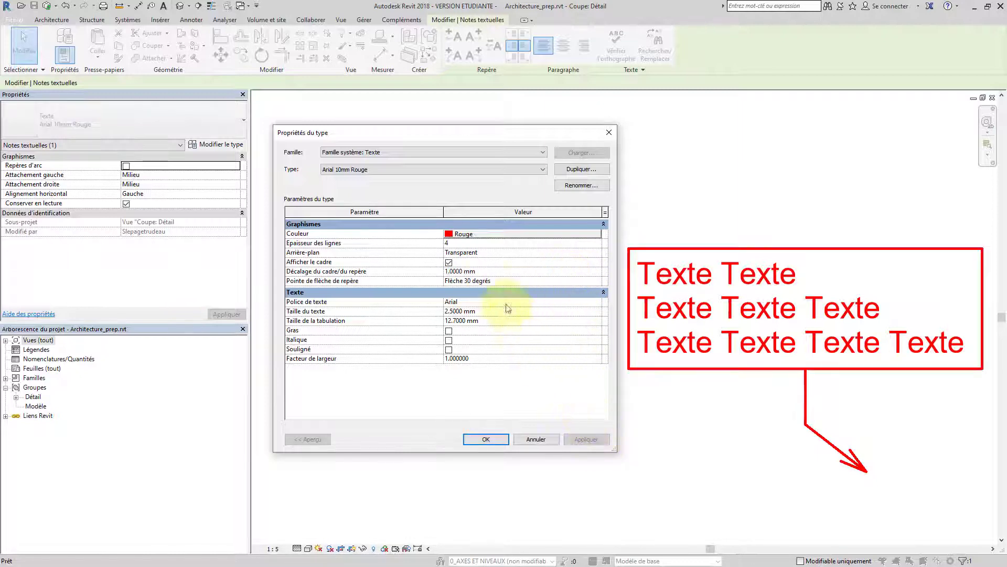
# Apply a frame/leader offset of 10 mm to the text type
pyautogui.click(482, 271)
pyautogui.write('10')
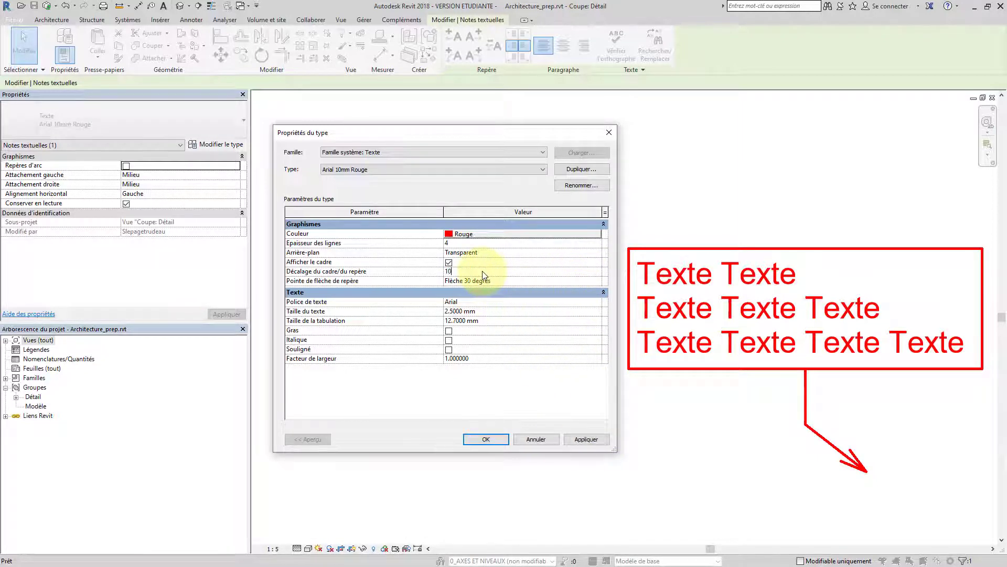
pyautogui.click(584, 439)
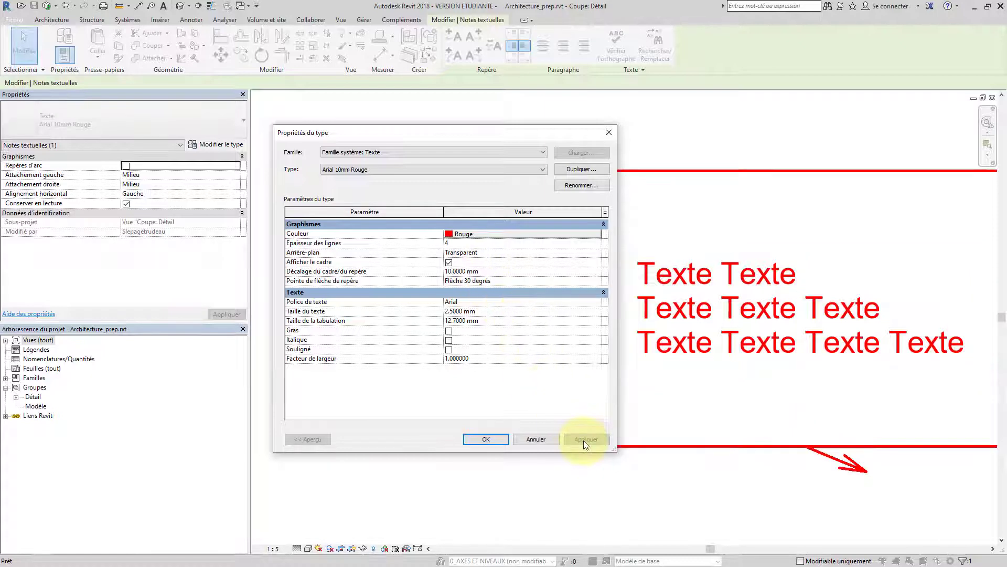
# Set the text type's frame/leader offset to 2 mm and apply it
pyautogui.click(497, 272)
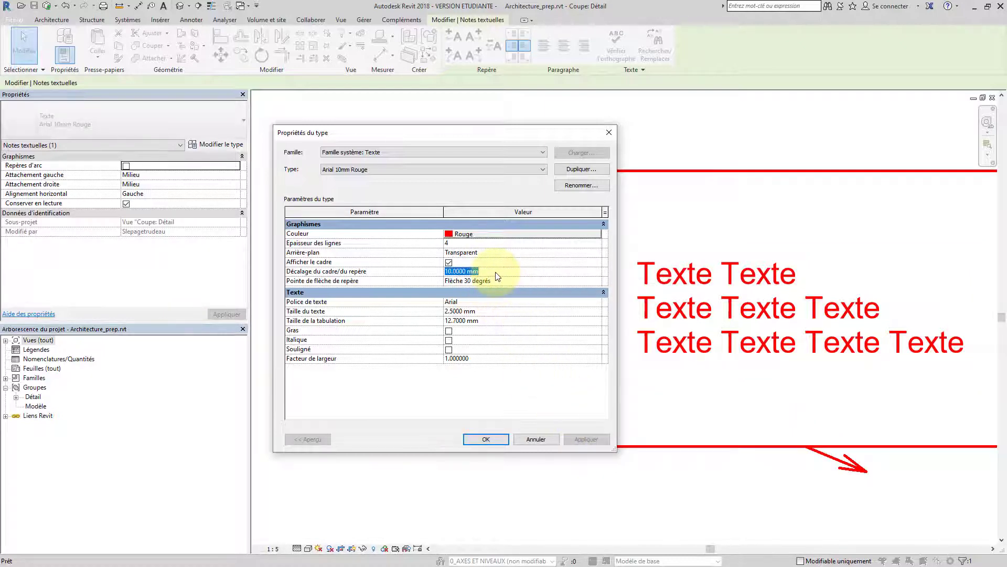
pyautogui.write('2')
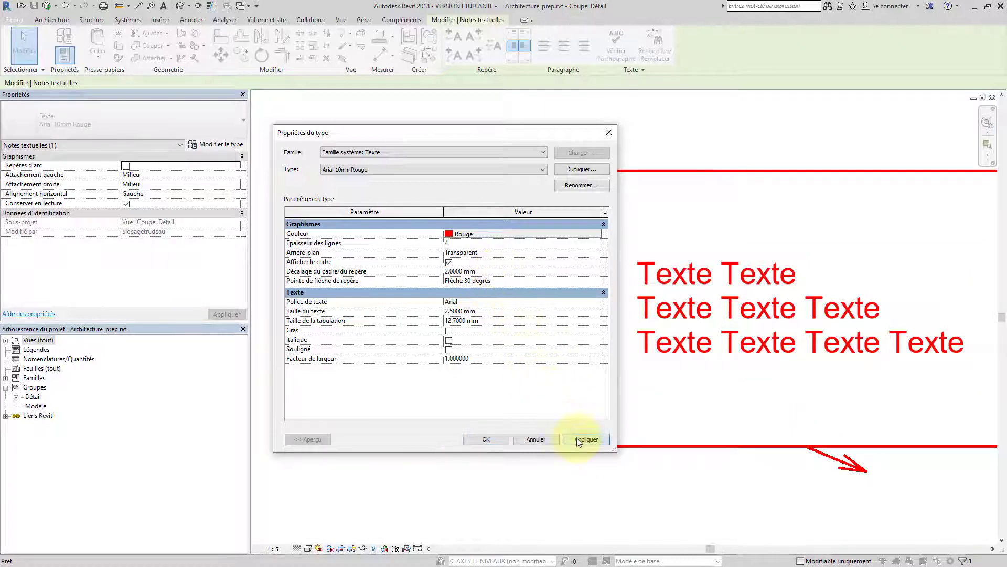
pyautogui.click(579, 438)
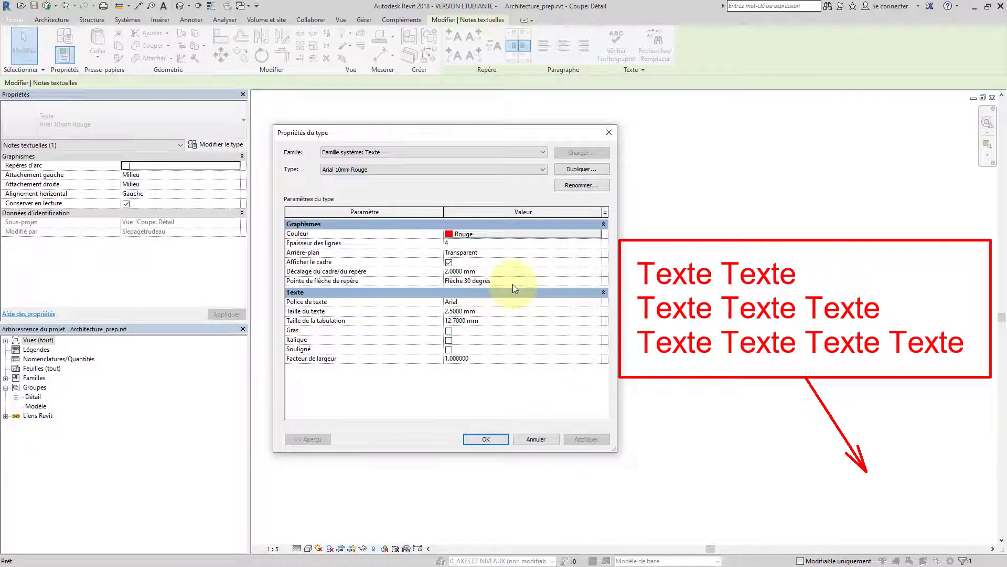
# Change the text type's leader arrowhead to Flèche pleine 15 degrés and apply it
pyautogui.click(597, 280)
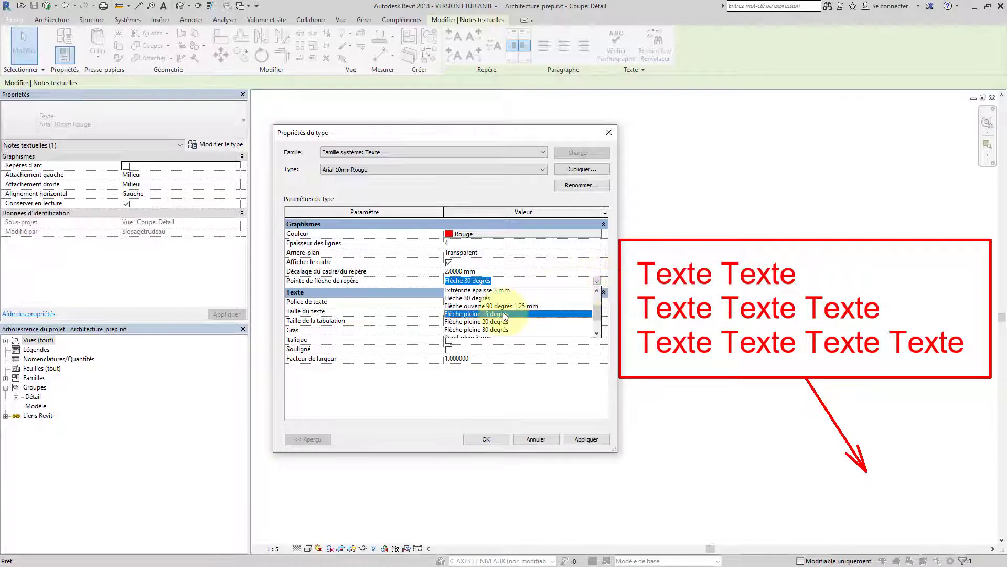
pyautogui.click(524, 313)
pyautogui.click(587, 439)
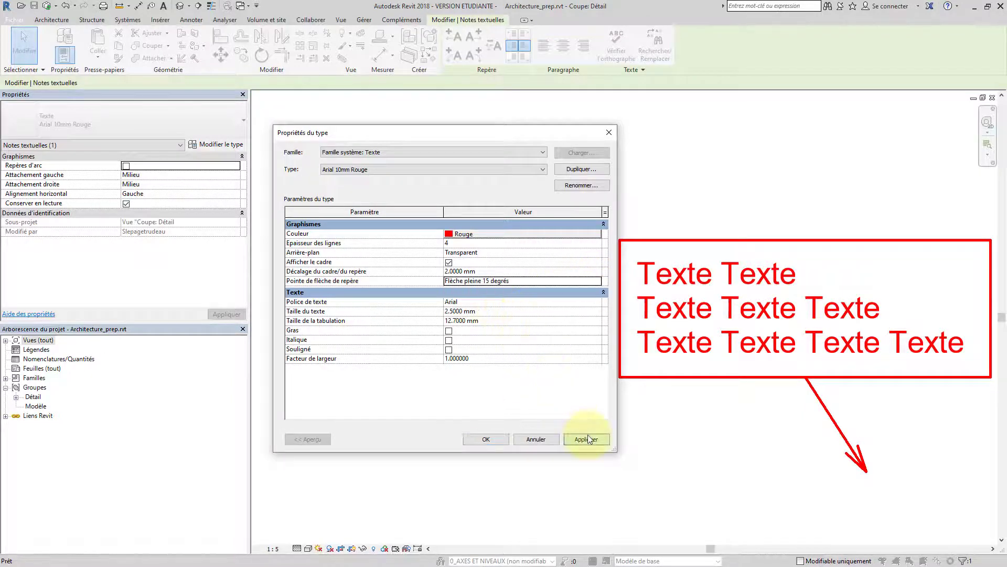
# Try the Point vide 2 mm leader arrowhead on the text type
pyautogui.click(598, 282)
pyautogui.scroll(-3, 565, 298)
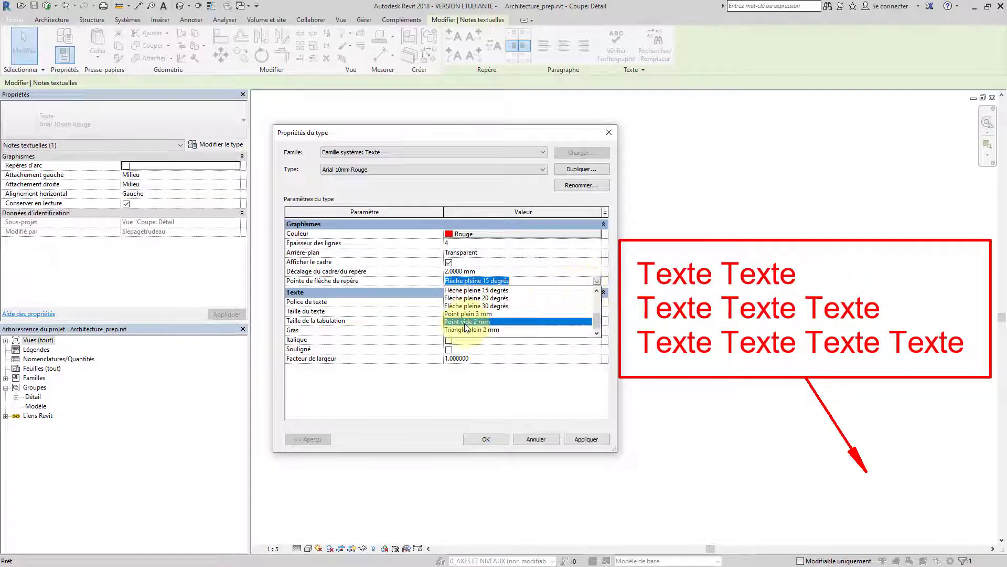
pyautogui.click(525, 322)
pyautogui.click(581, 439)
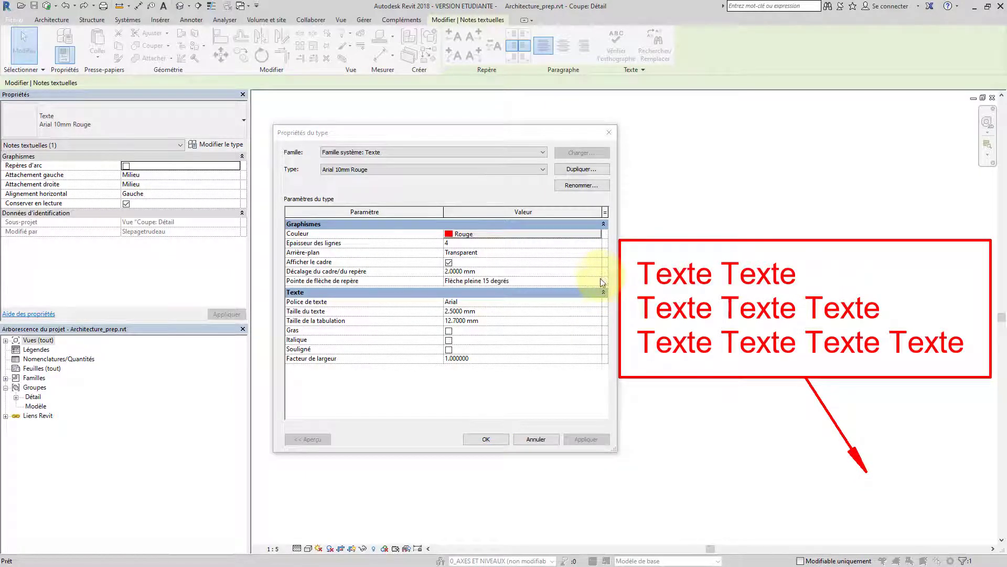
# Change the text type's font to Cambria and apply it
pyautogui.click(597, 303)
pyautogui.click(597, 303)
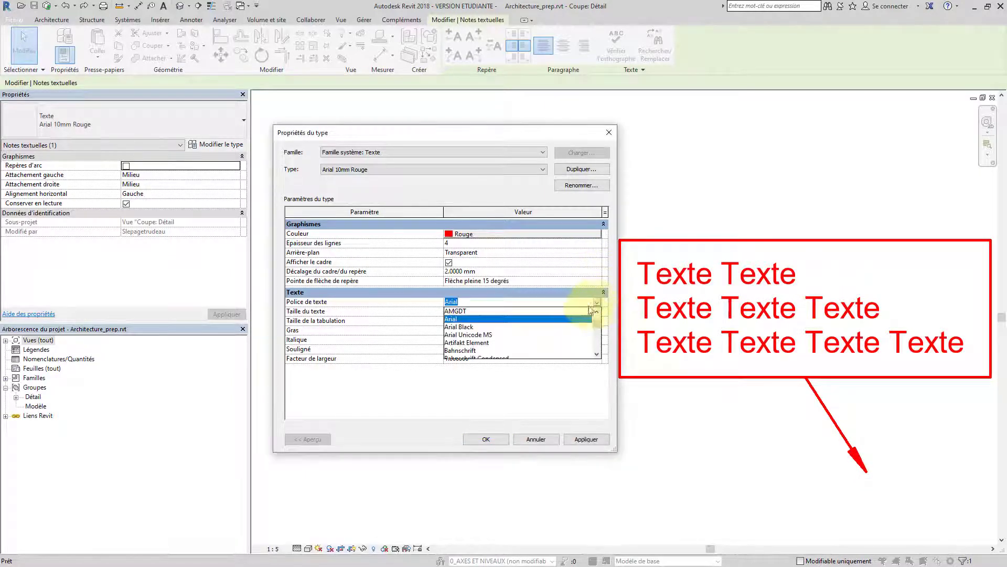
pyautogui.scroll(-5, 492, 335)
pyautogui.scroll(-2, 492, 335)
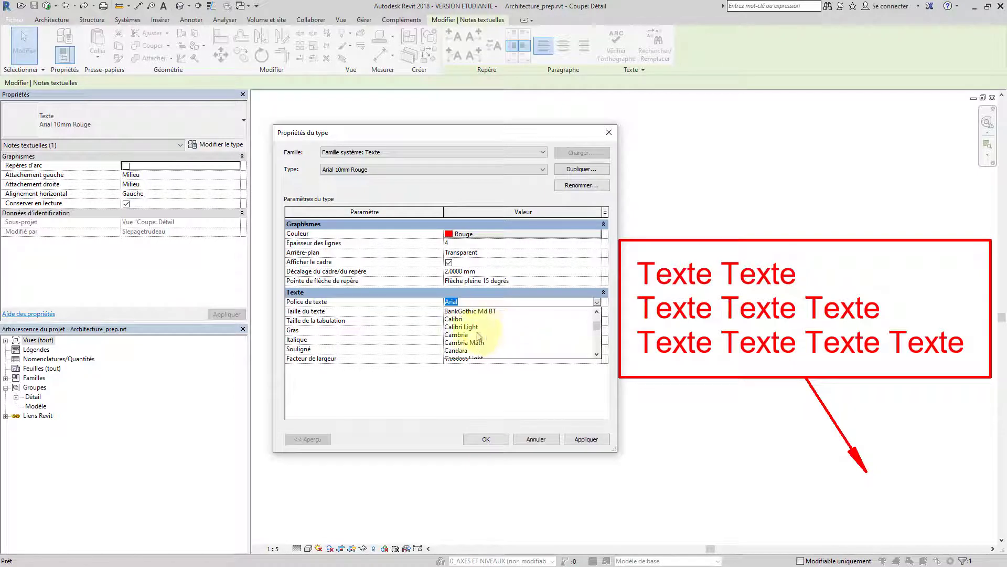
pyautogui.click(492, 336)
pyautogui.click(587, 440)
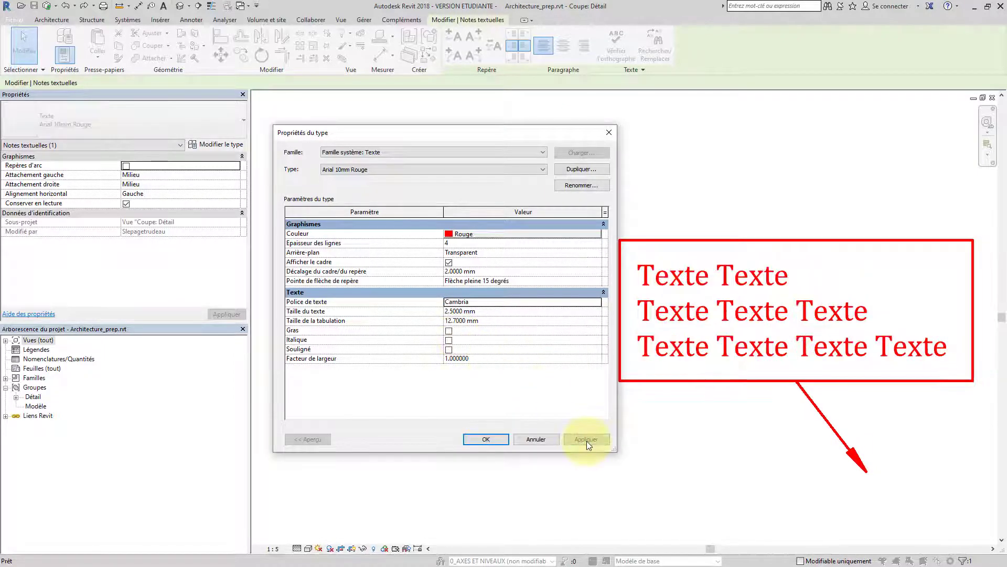
# Set the text size of the type to 10 mm and apply it
pyautogui.click(592, 311)
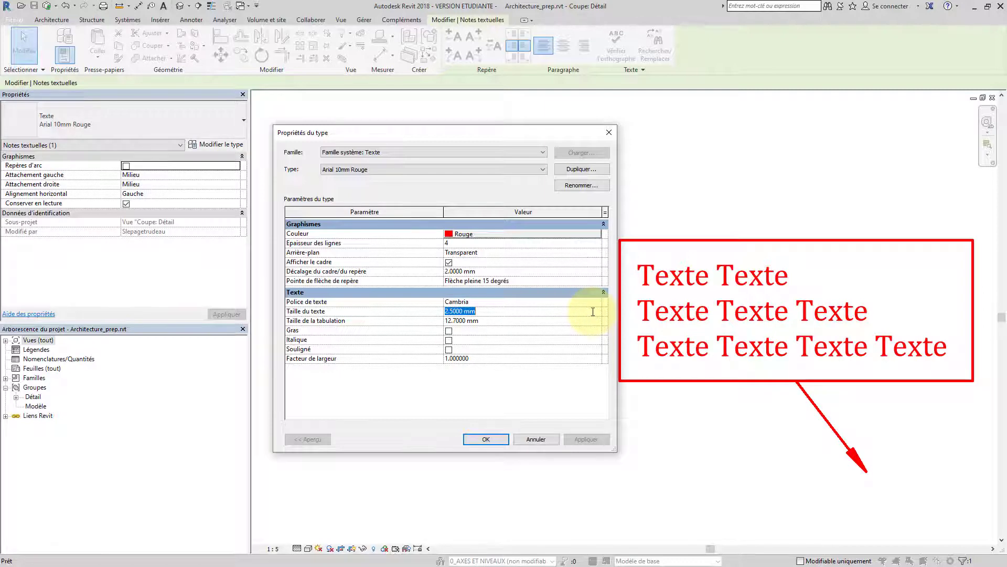
pyautogui.write('10')
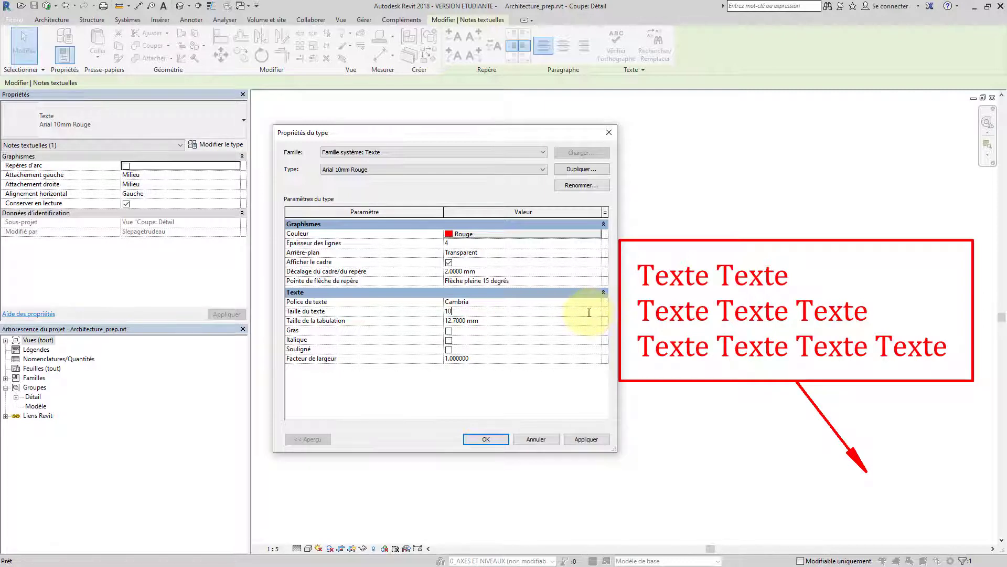
pyautogui.click(595, 439)
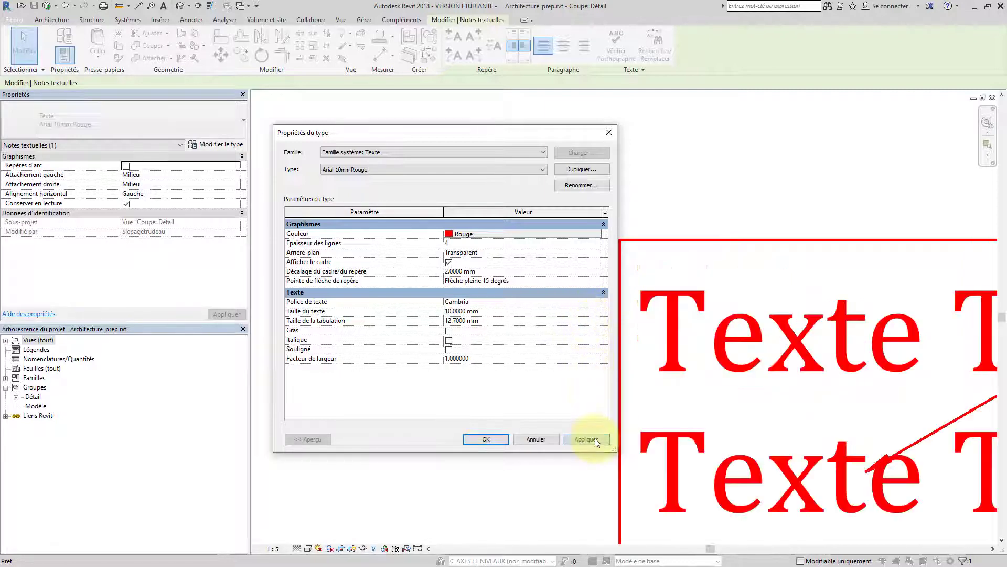
# Apply a width factor of 0.5 to the text type to narrow its characters
pyautogui.click(599, 321)
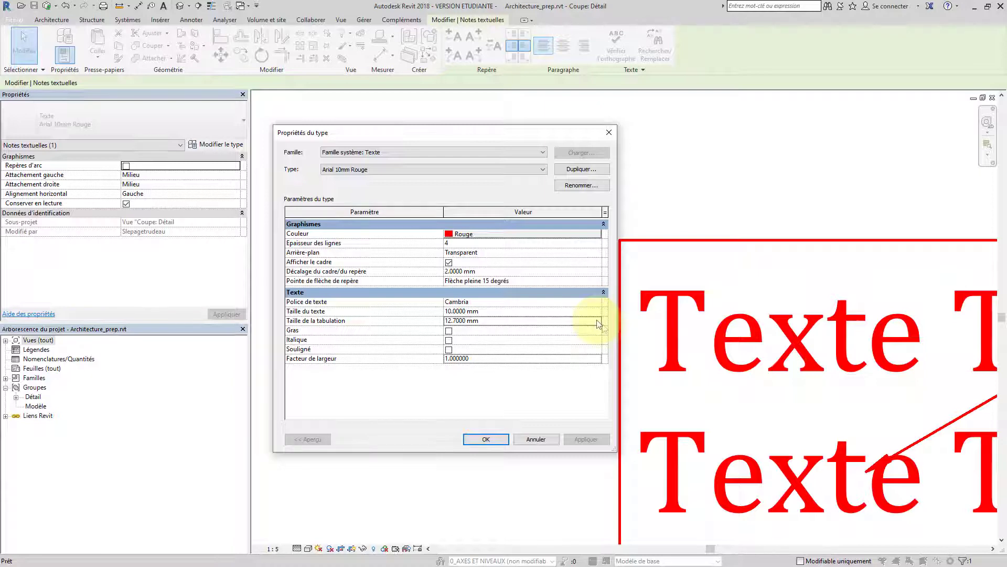
pyautogui.click(595, 360)
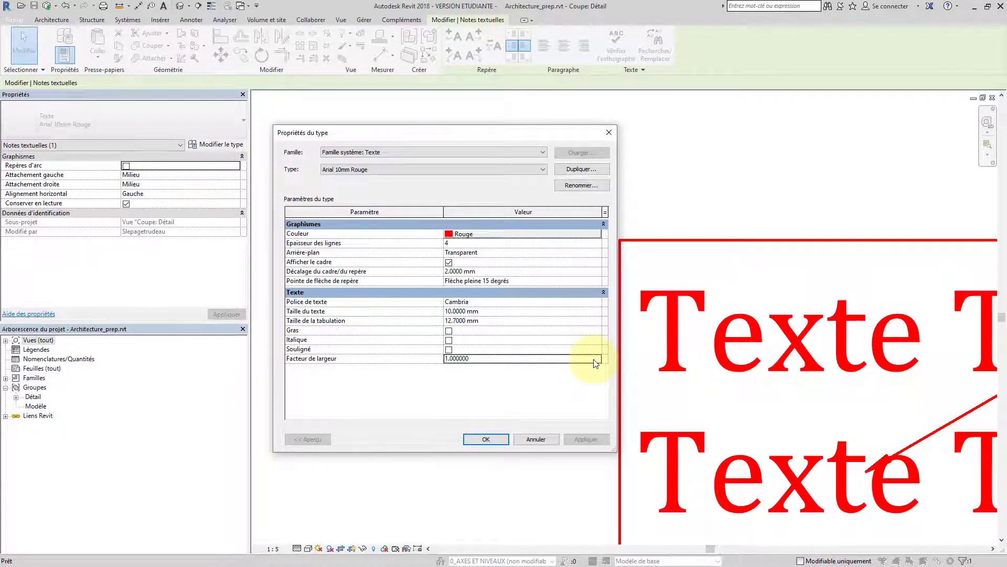
pyautogui.click(594, 359)
pyautogui.write('0.5')
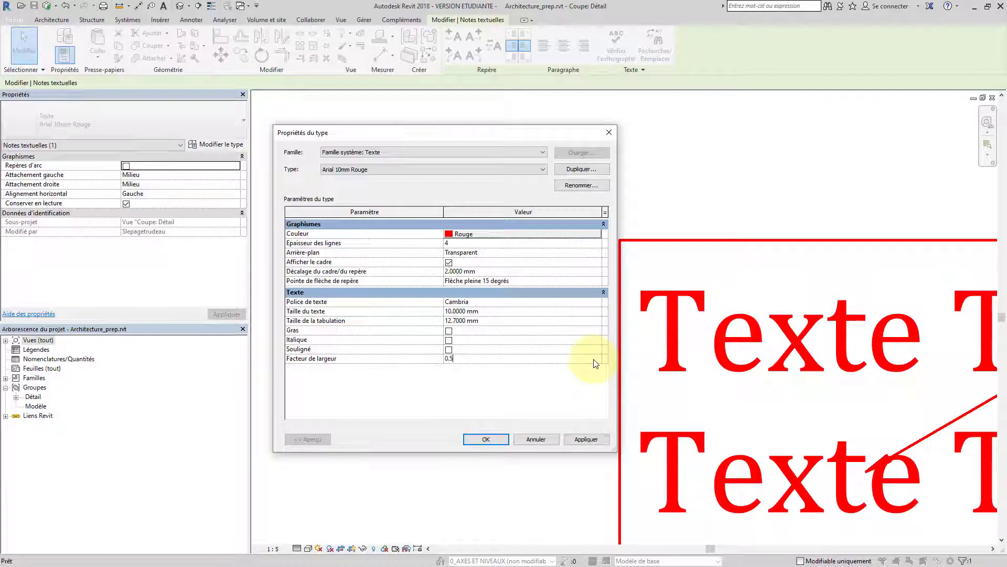
pyautogui.click(585, 437)
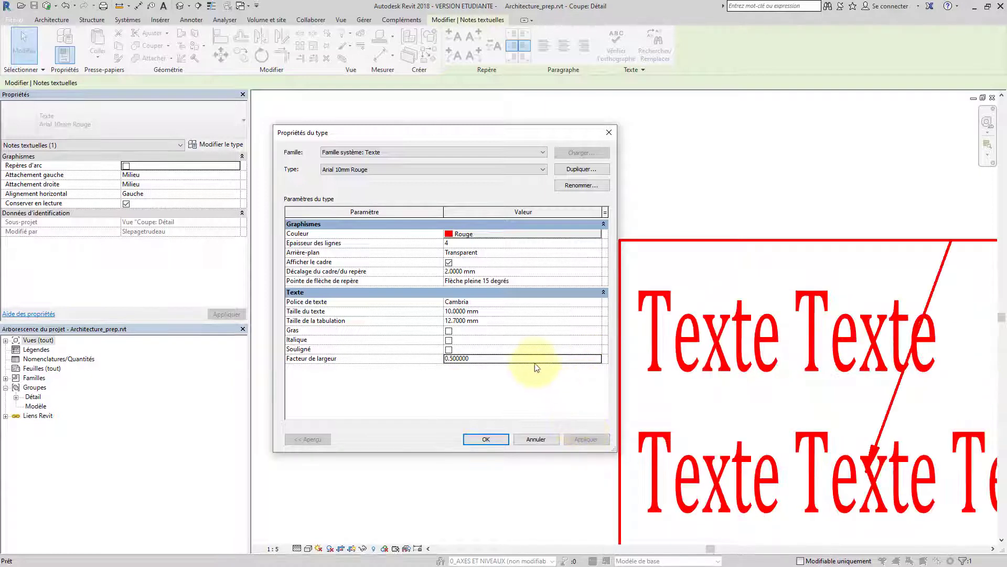
# Apply a width factor of 1.5 to the text type to widen its characters
pyautogui.click(532, 360)
pyautogui.write('1.5')
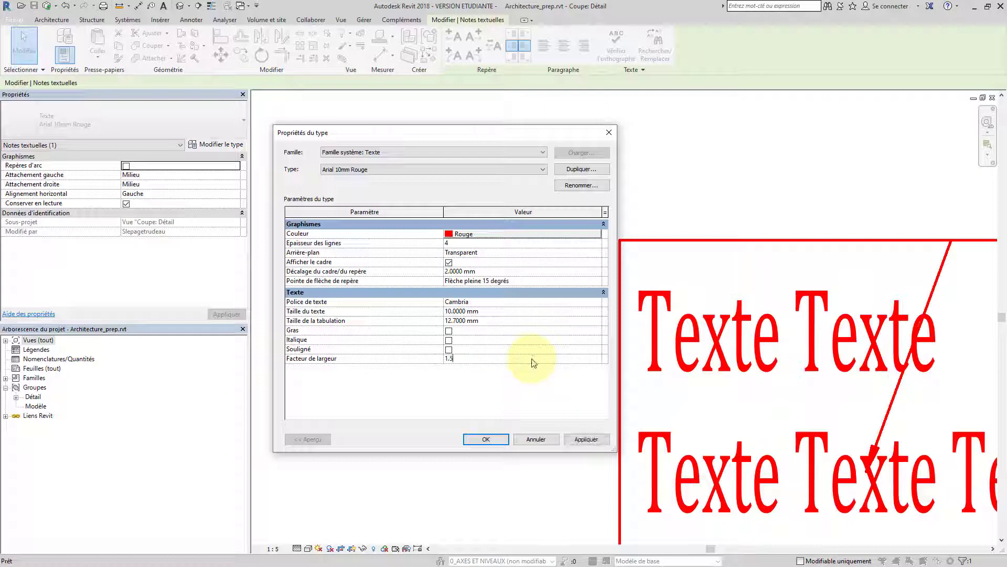
pyautogui.click(584, 439)
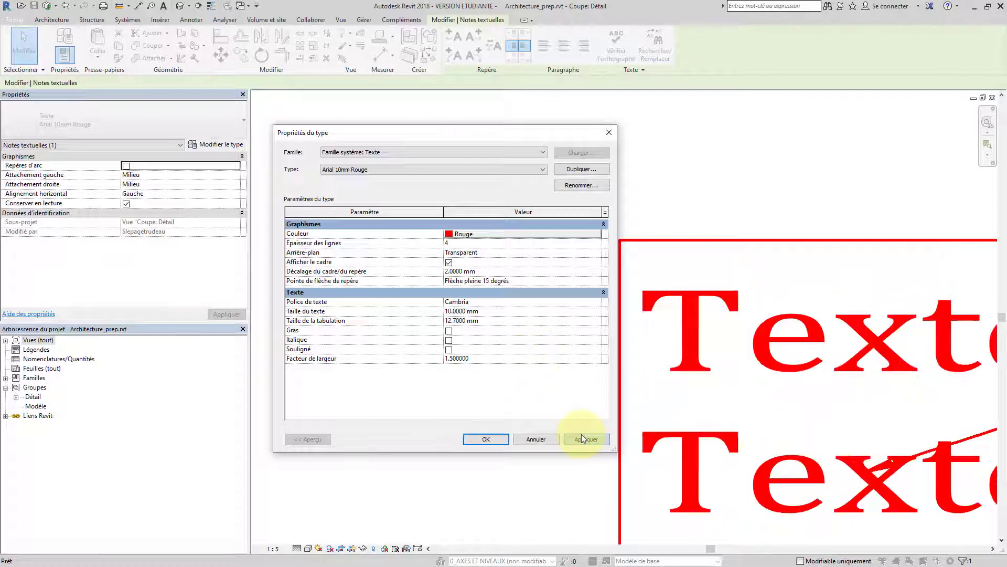
# Reset the text type's width factor to 1 and apply it
pyautogui.click(507, 359)
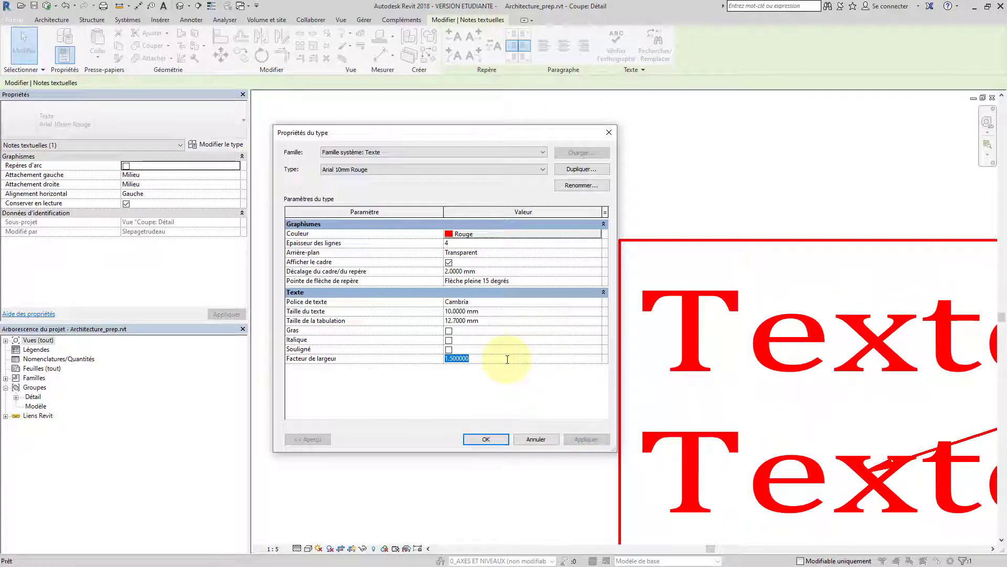
pyautogui.write('1')
pyautogui.click(580, 438)
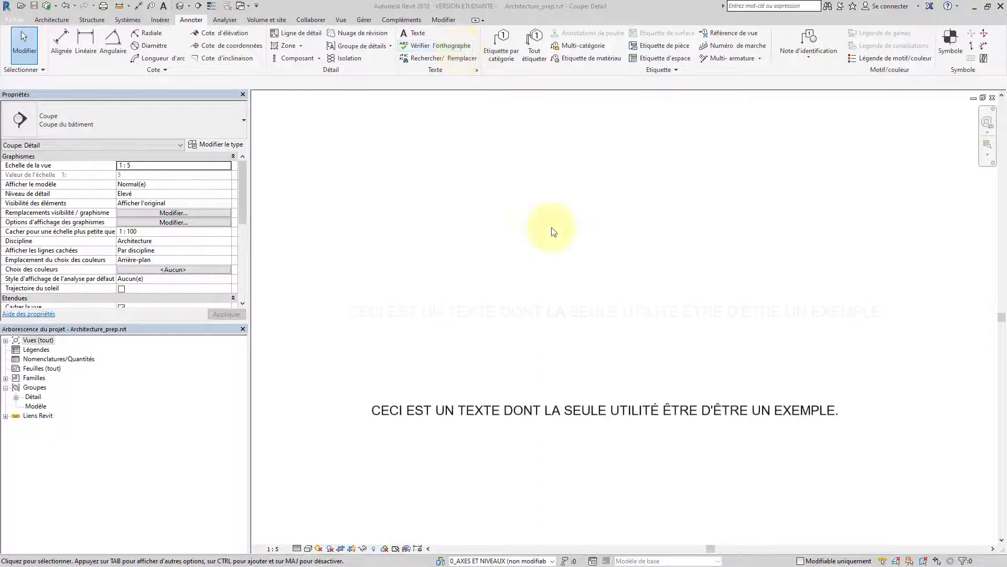
# Open Find/Replace with EXEMPLE as the search term, switching case matching on and off again
pyautogui.click(436, 58)
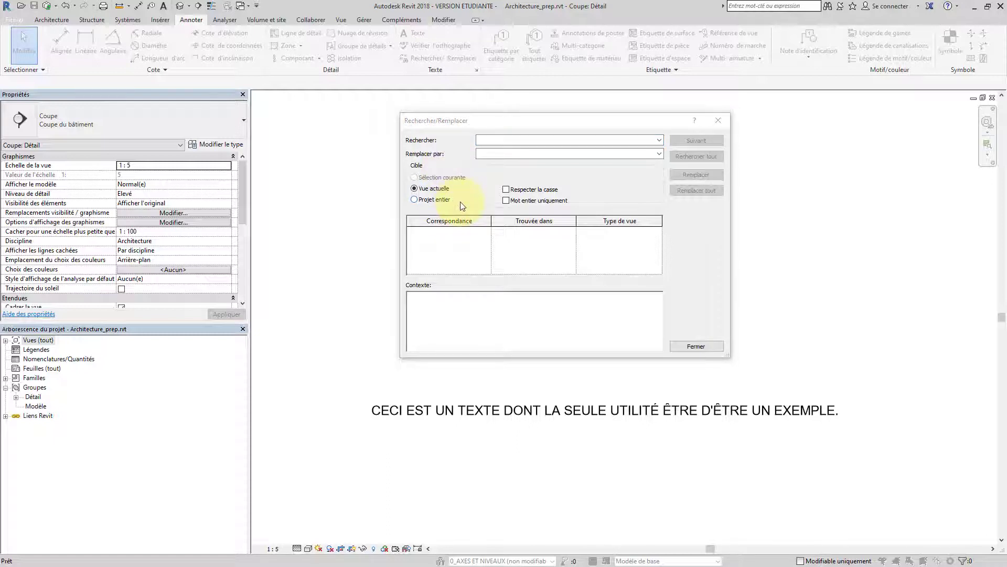
pyautogui.click(495, 139)
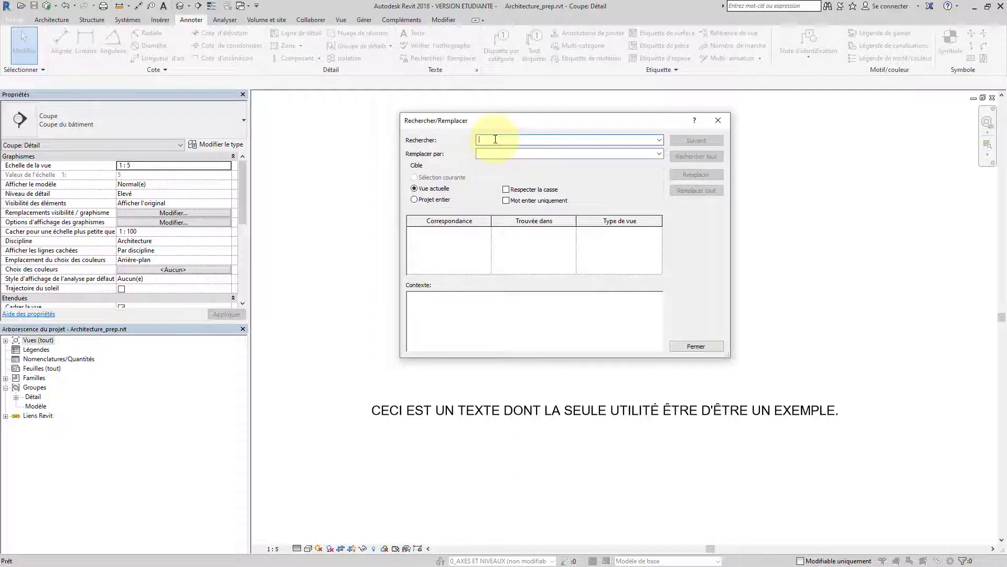
pyautogui.write('EXEMPLE')
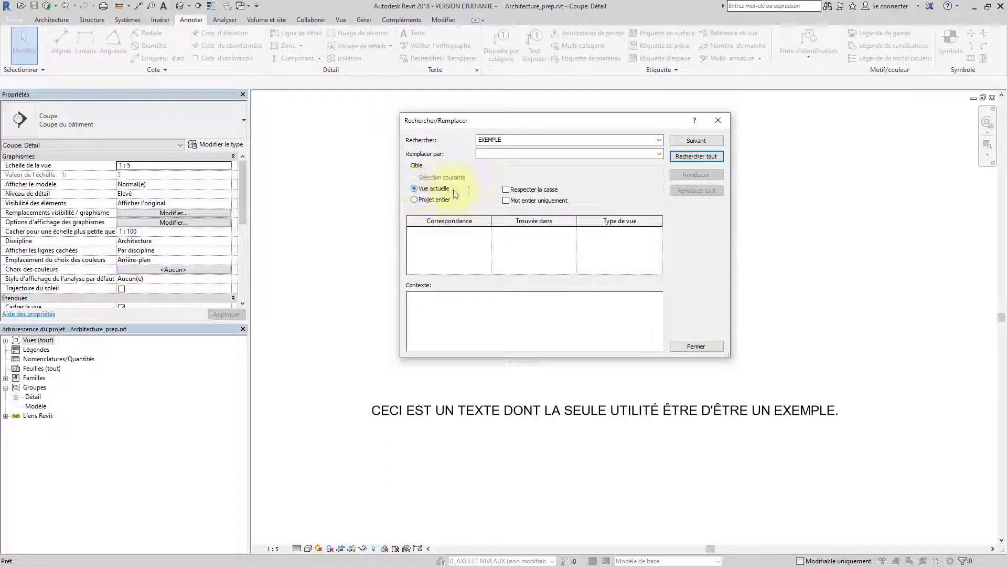
pyautogui.click(506, 191)
pyautogui.click(505, 190)
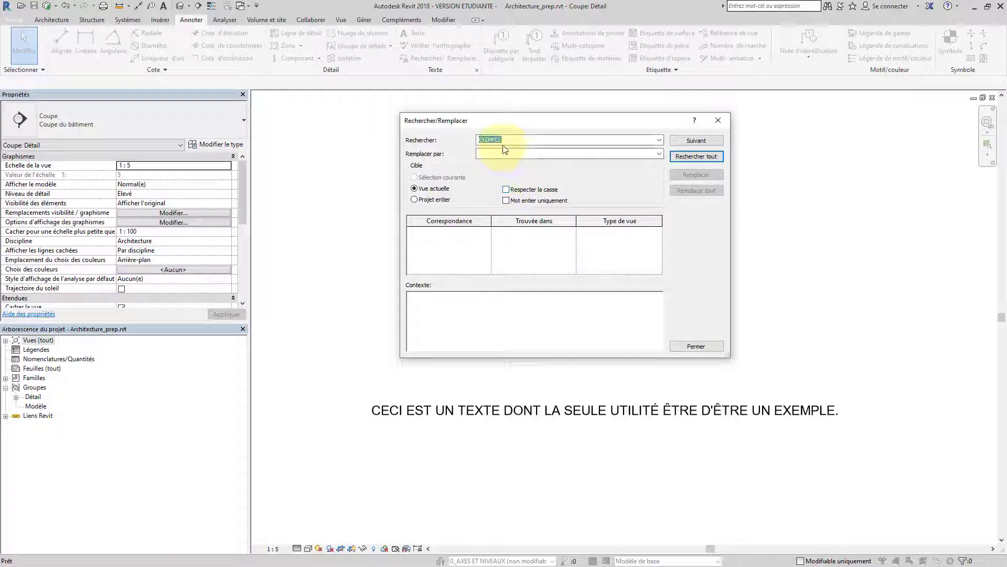
# Change the search term to EXeMPLe and find all its occurrences in the current view
pyautogui.click(504, 139)
pyautogui.moveTo(503, 139); pyautogui.dragTo(485, 140)
pyautogui.write('eMPLe')
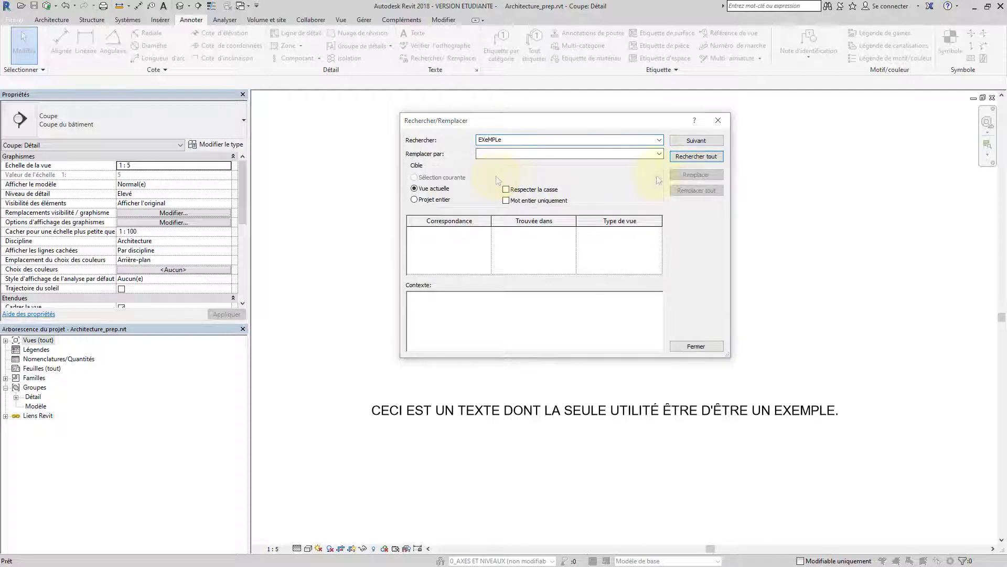
pyautogui.click(721, 153)
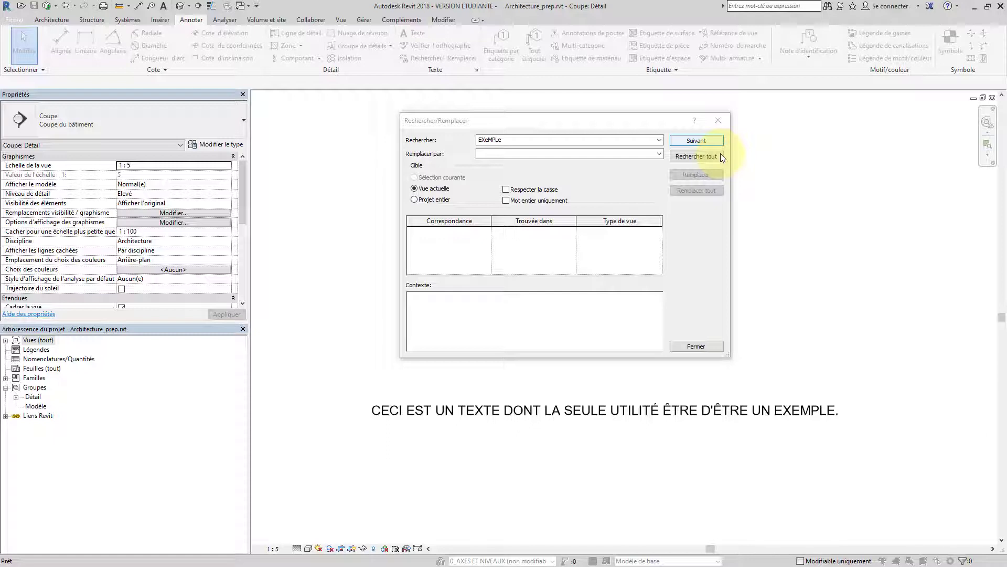
pyautogui.click(721, 155)
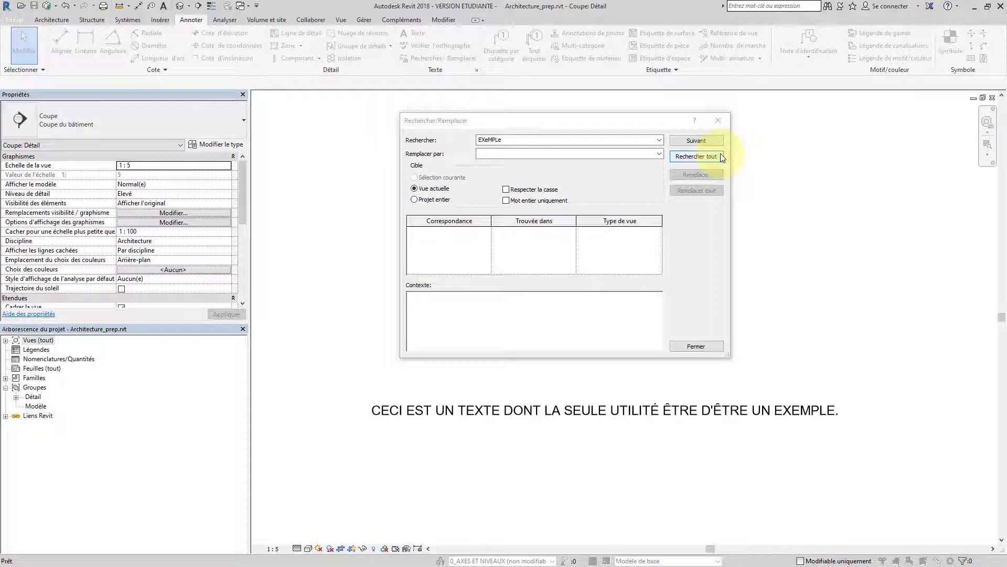
# List all matches for EXeMPLe in the current view and enter PATATE as the replacement text
pyautogui.click(720, 155)
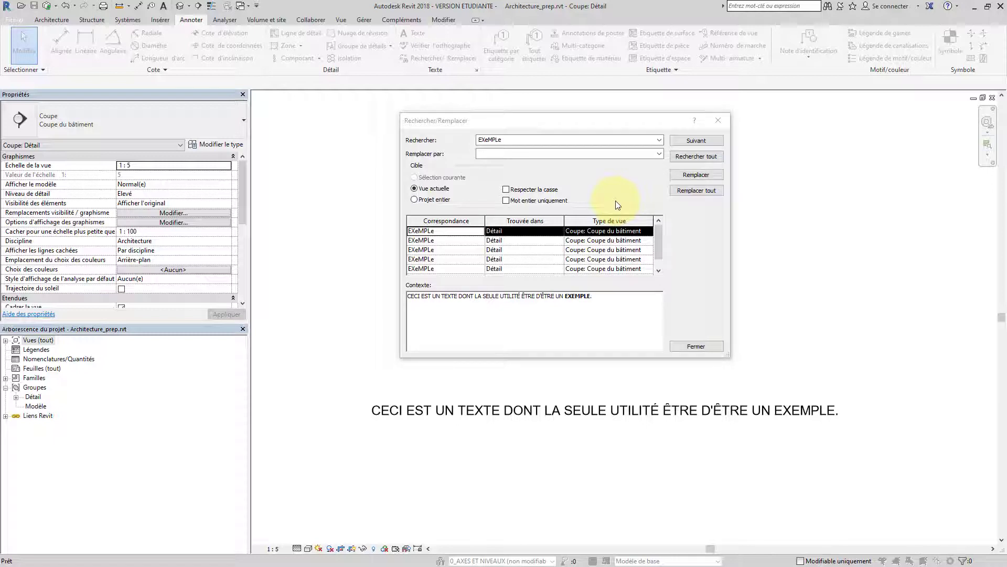
pyautogui.click(615, 200)
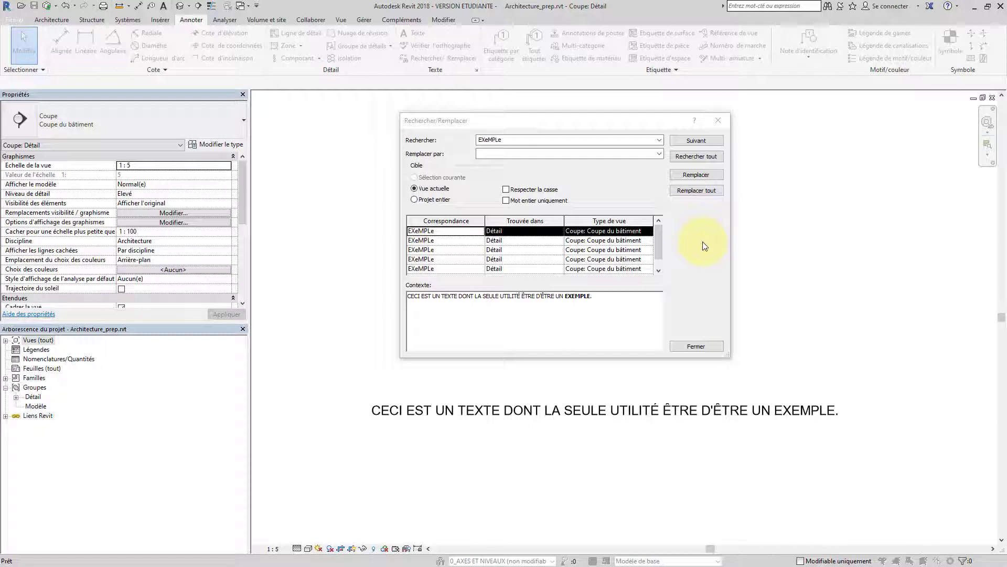
pyautogui.click(507, 154)
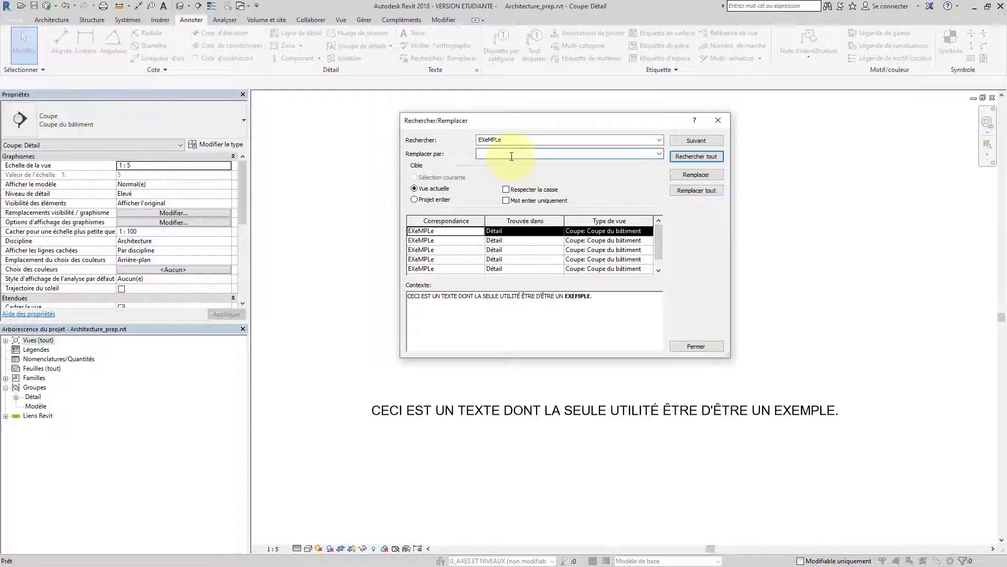
pyautogui.write('PATATE')
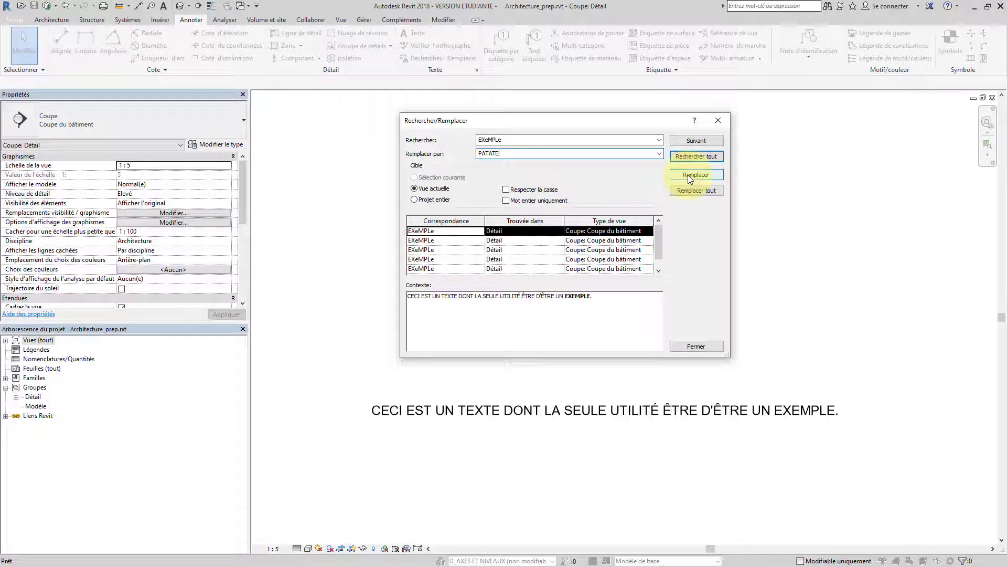
# Check the context of several listed matches, replace all of them with PATATE and close Find/Replace
pyautogui.click(446, 241)
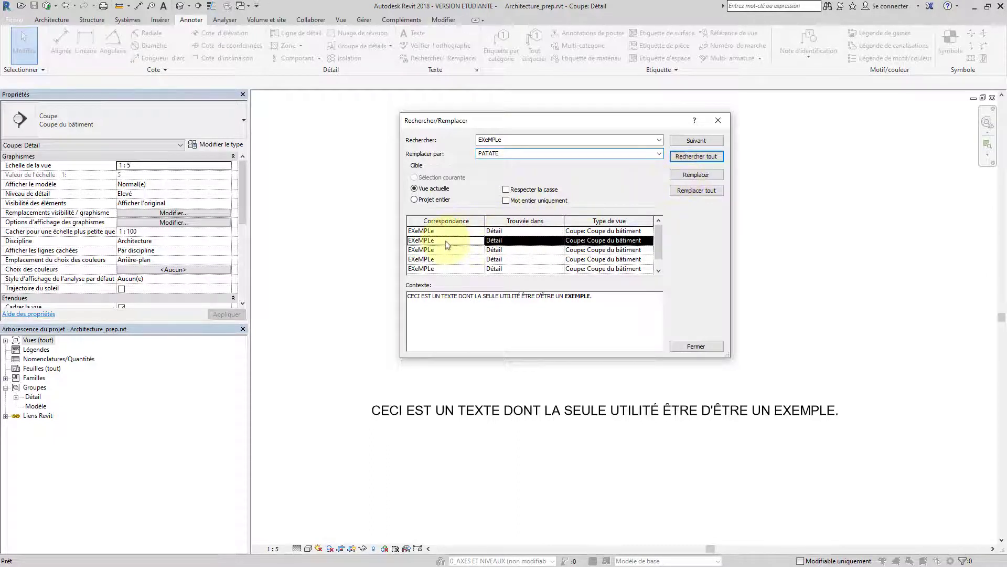
pyautogui.click(448, 249)
pyautogui.click(450, 260)
pyautogui.click(452, 232)
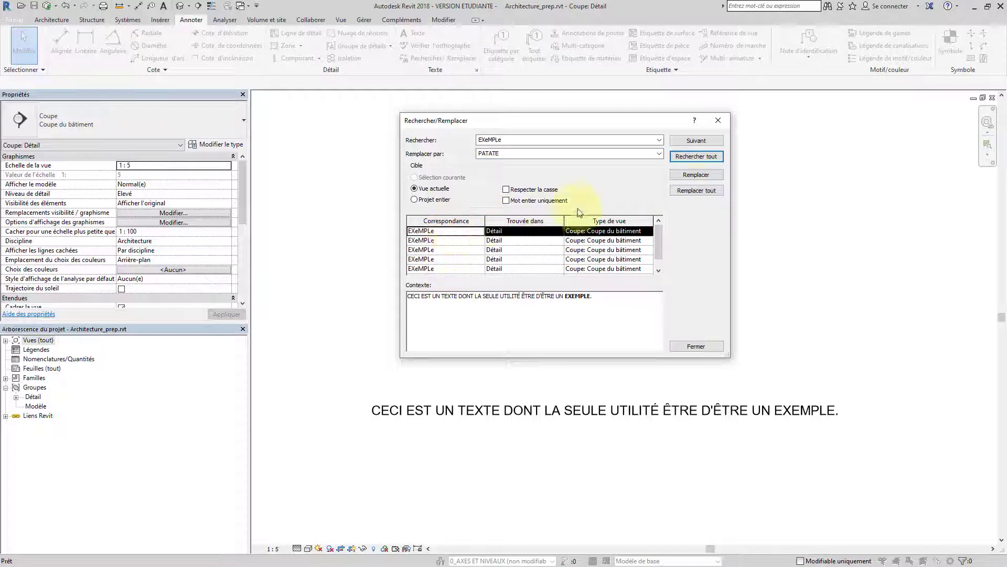
pyautogui.click(703, 190)
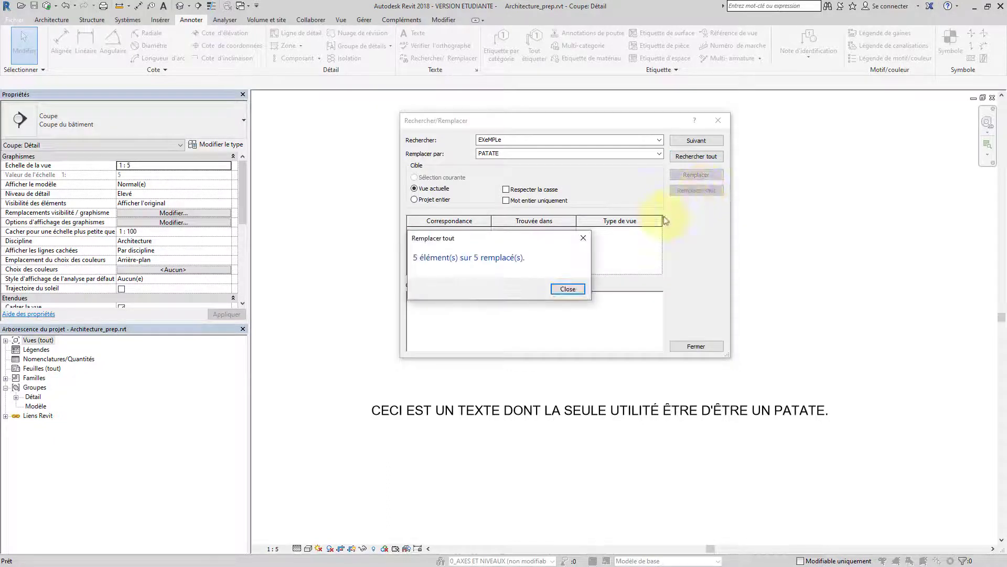
pyautogui.click(568, 289)
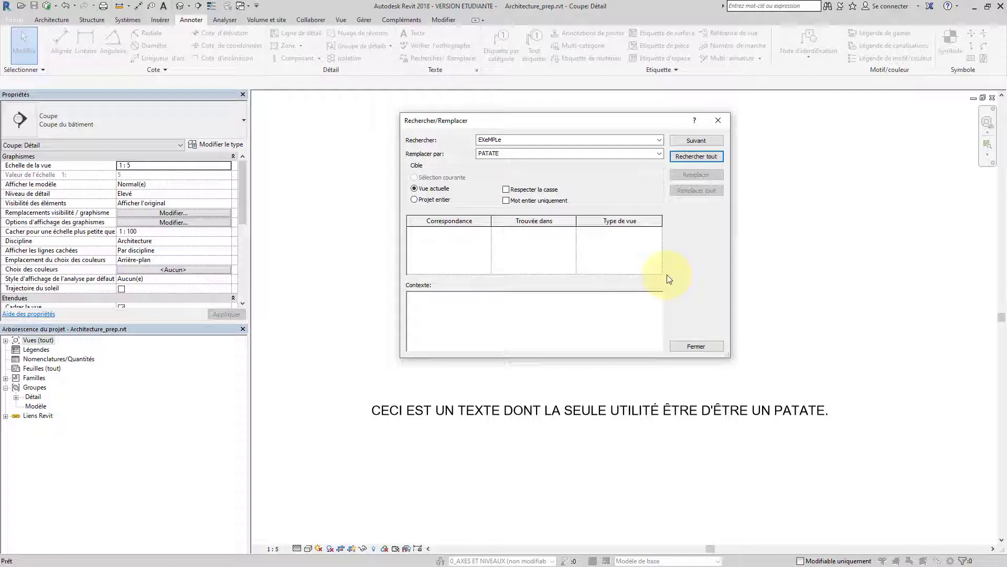
pyautogui.press('Escape')
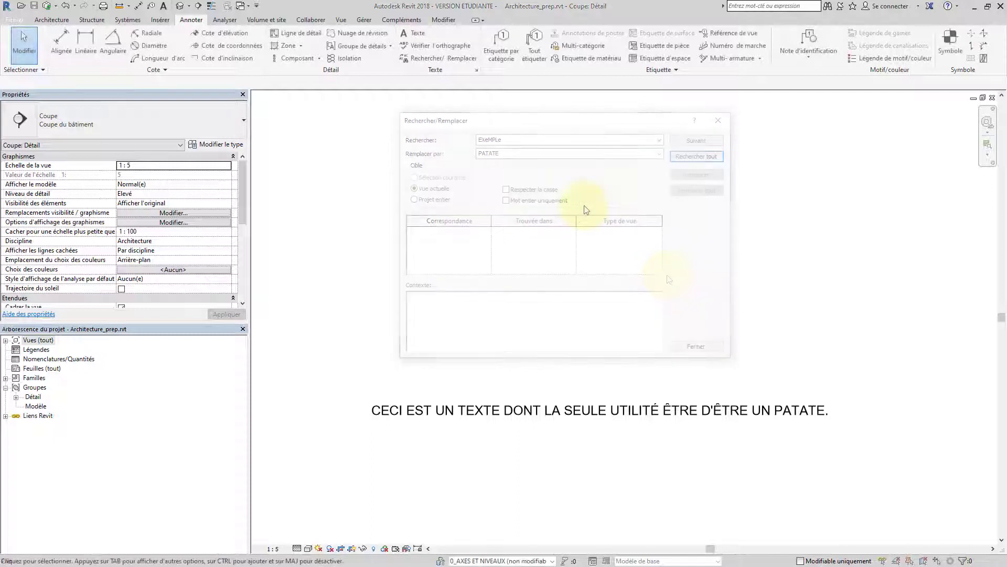